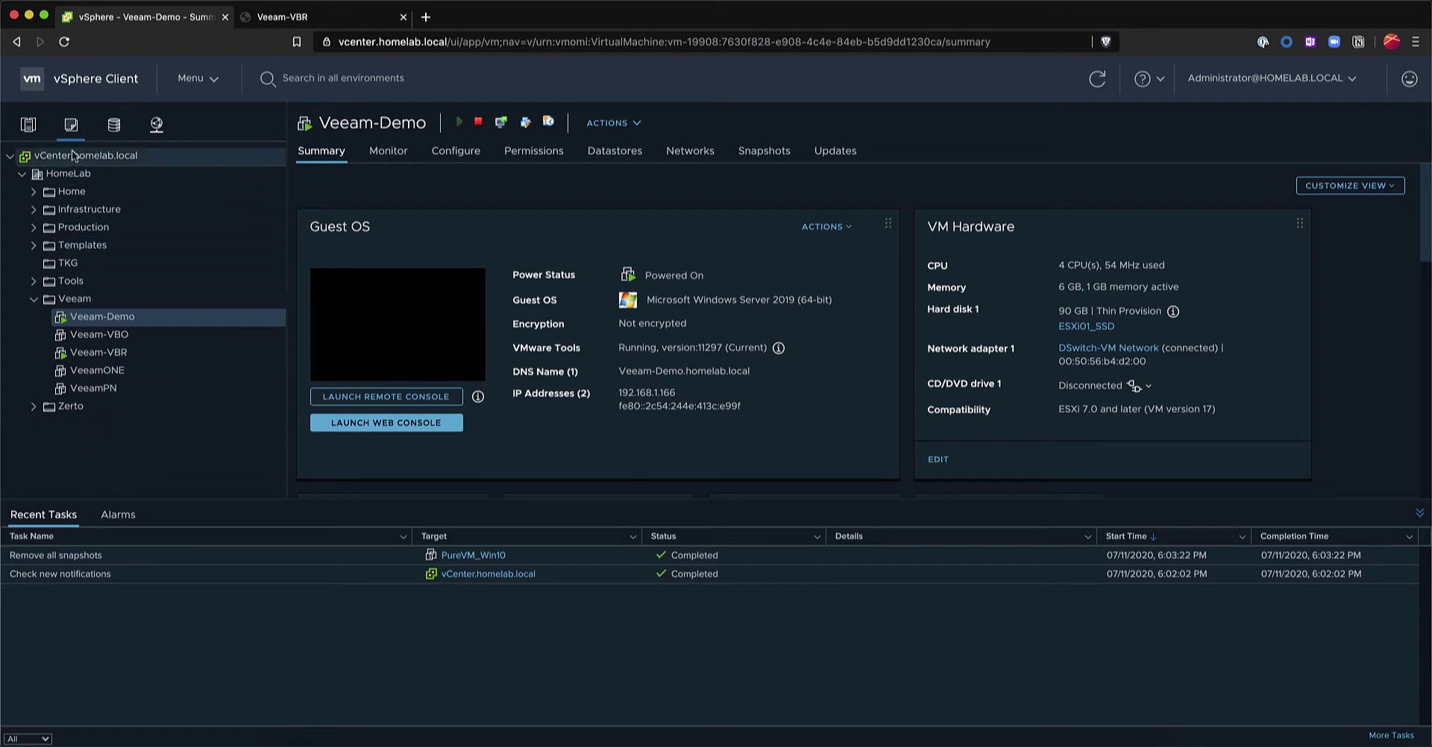
Create a VeeamZIP backup of the Veeam-Demo VM to the SOBR repository on veeam-vbr, and collapse the recent tasks list.
right_click(105, 320)
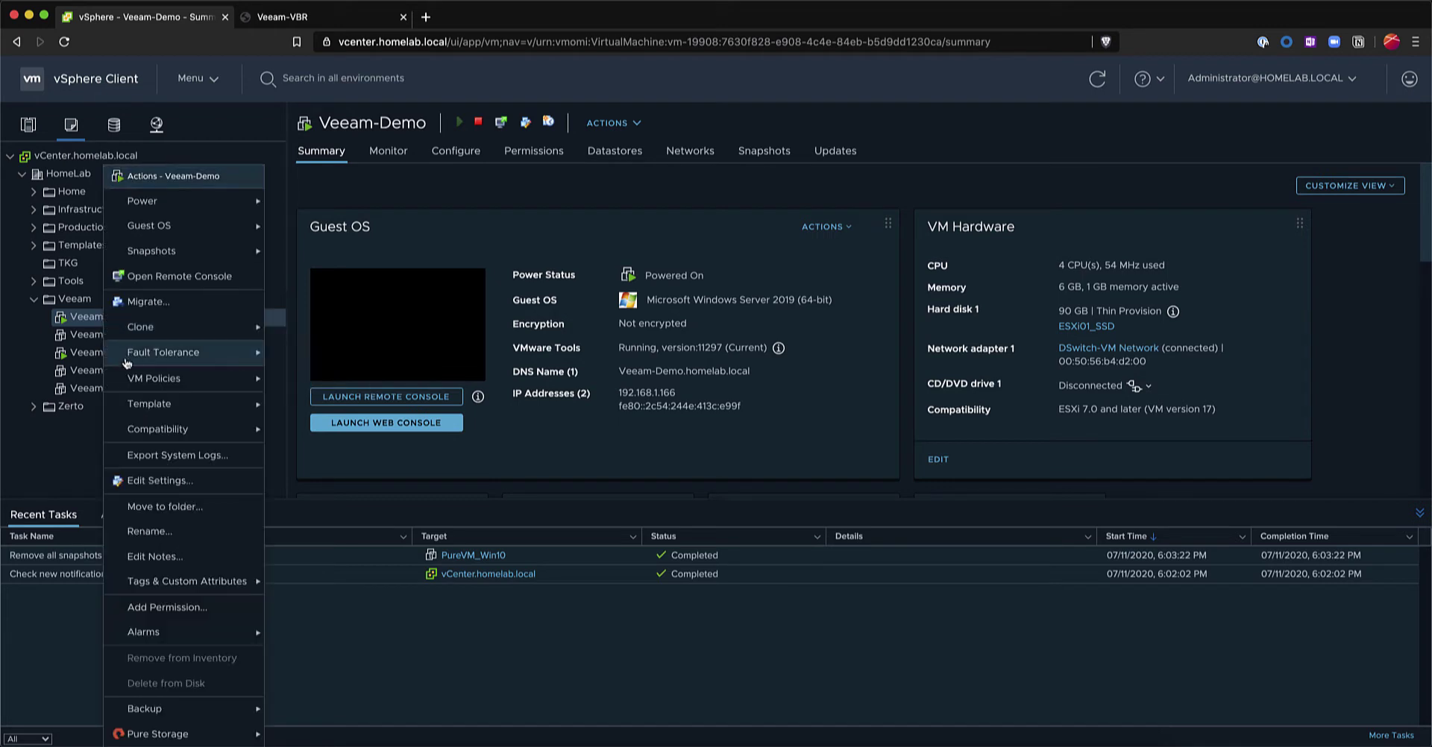
mouse_move(160, 710)
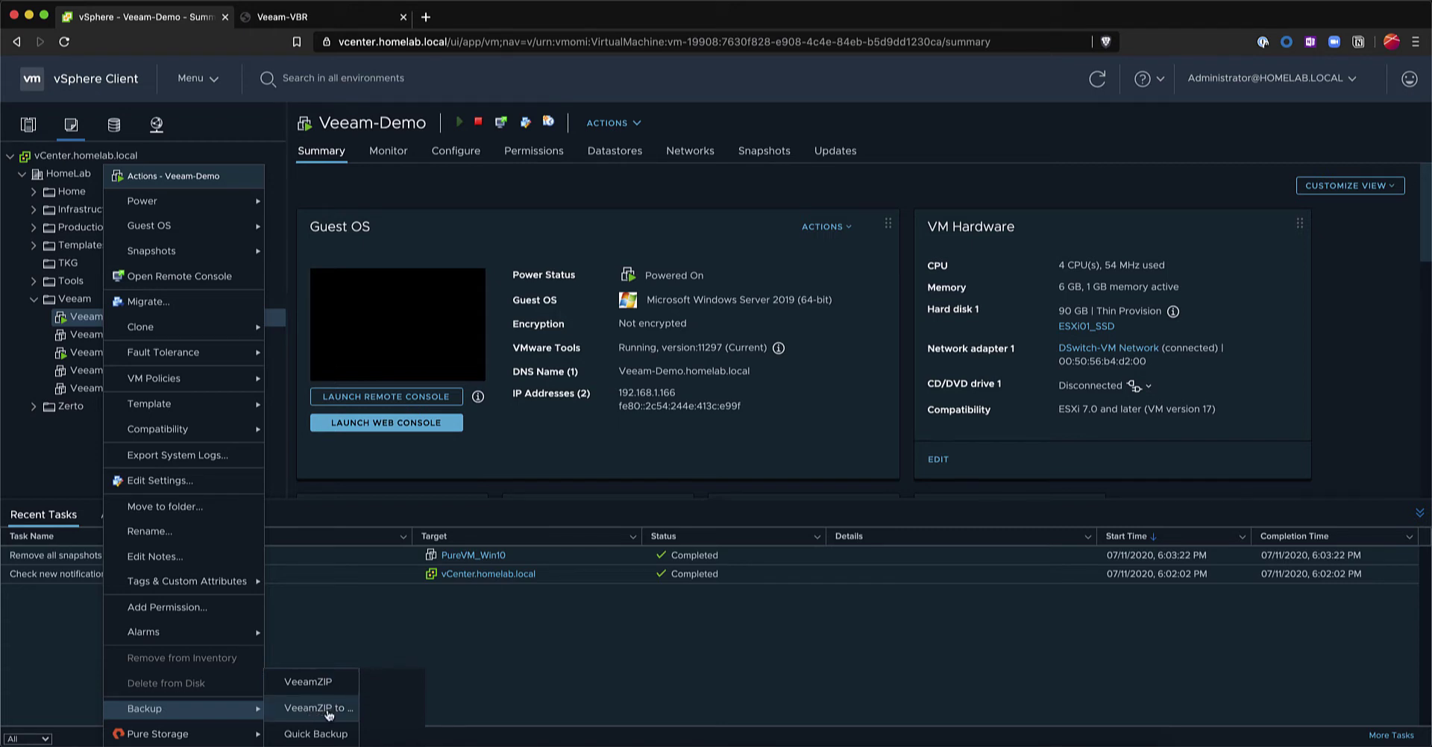
left_click(328, 710)
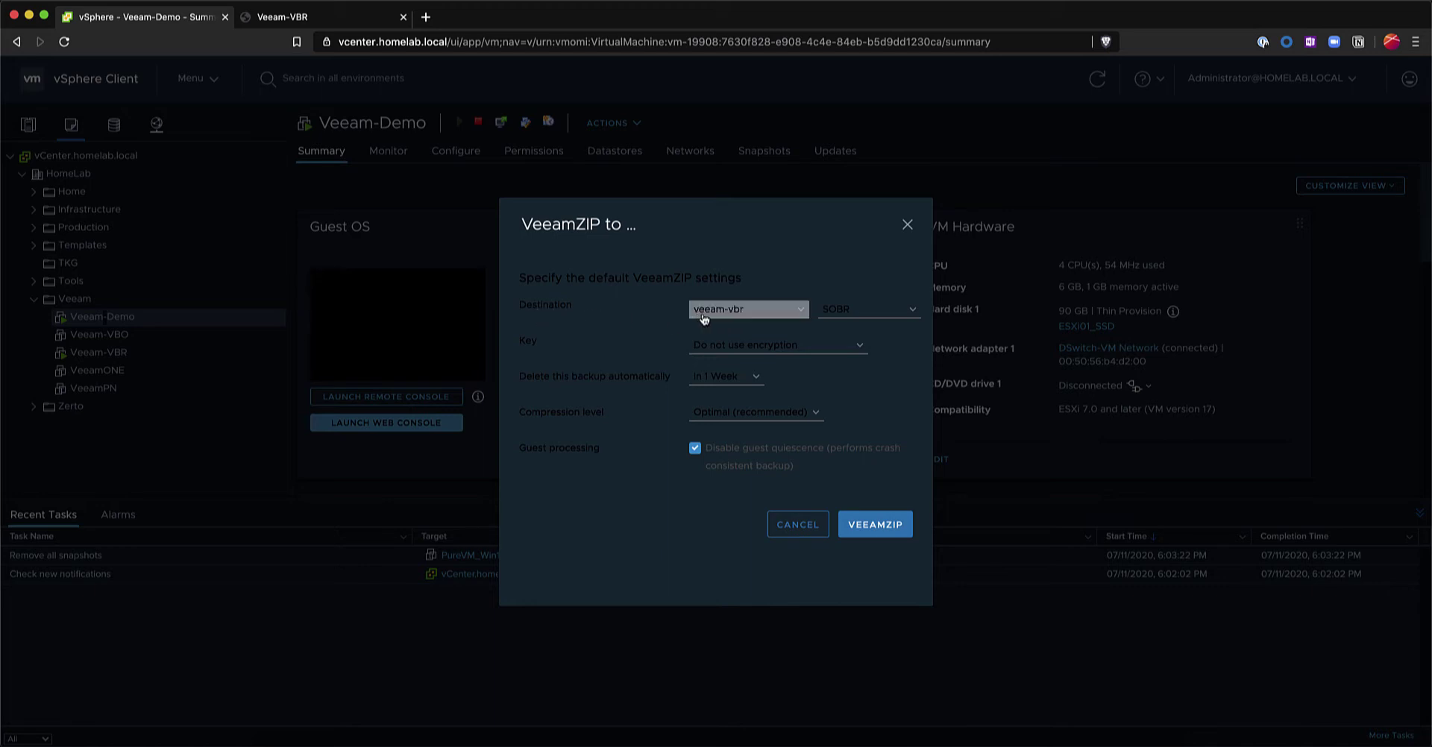
left_click(732, 316)
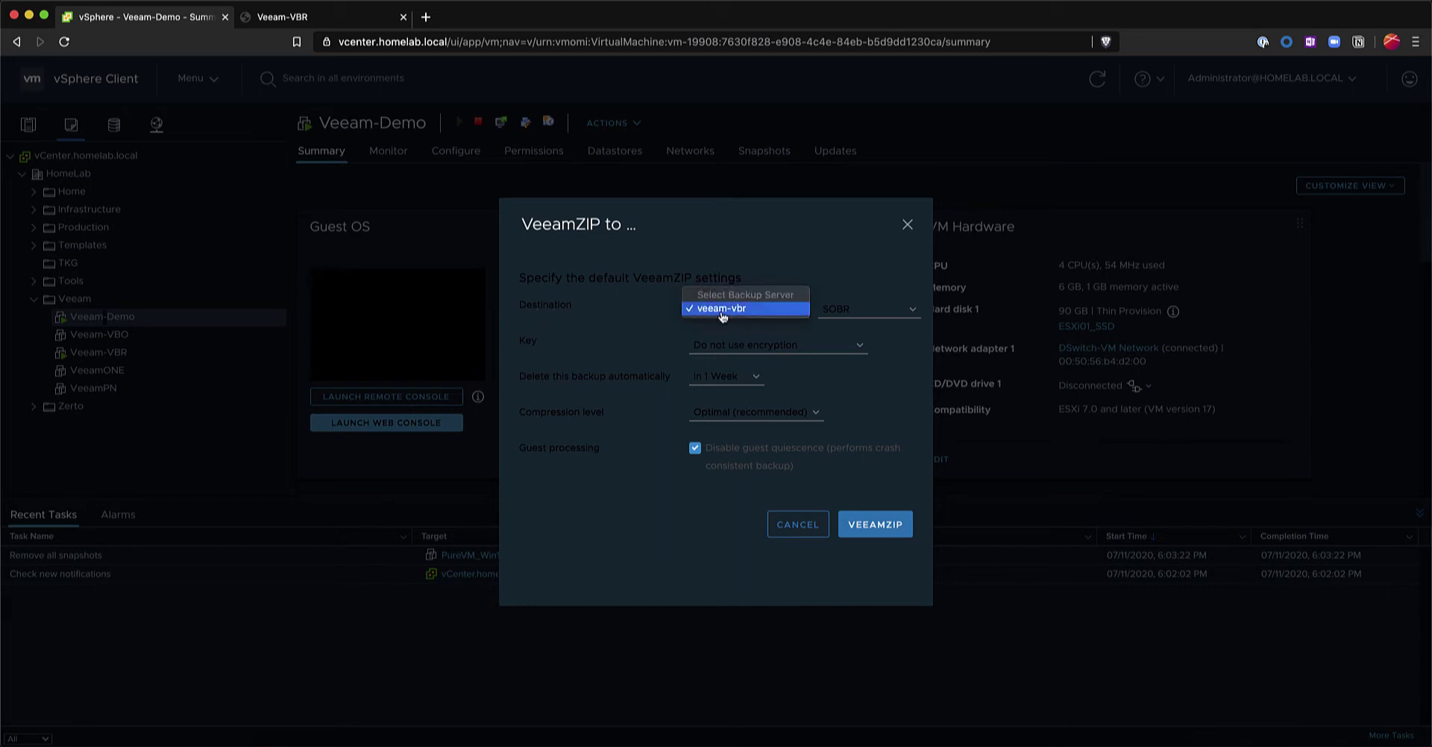
left_click(660, 314)
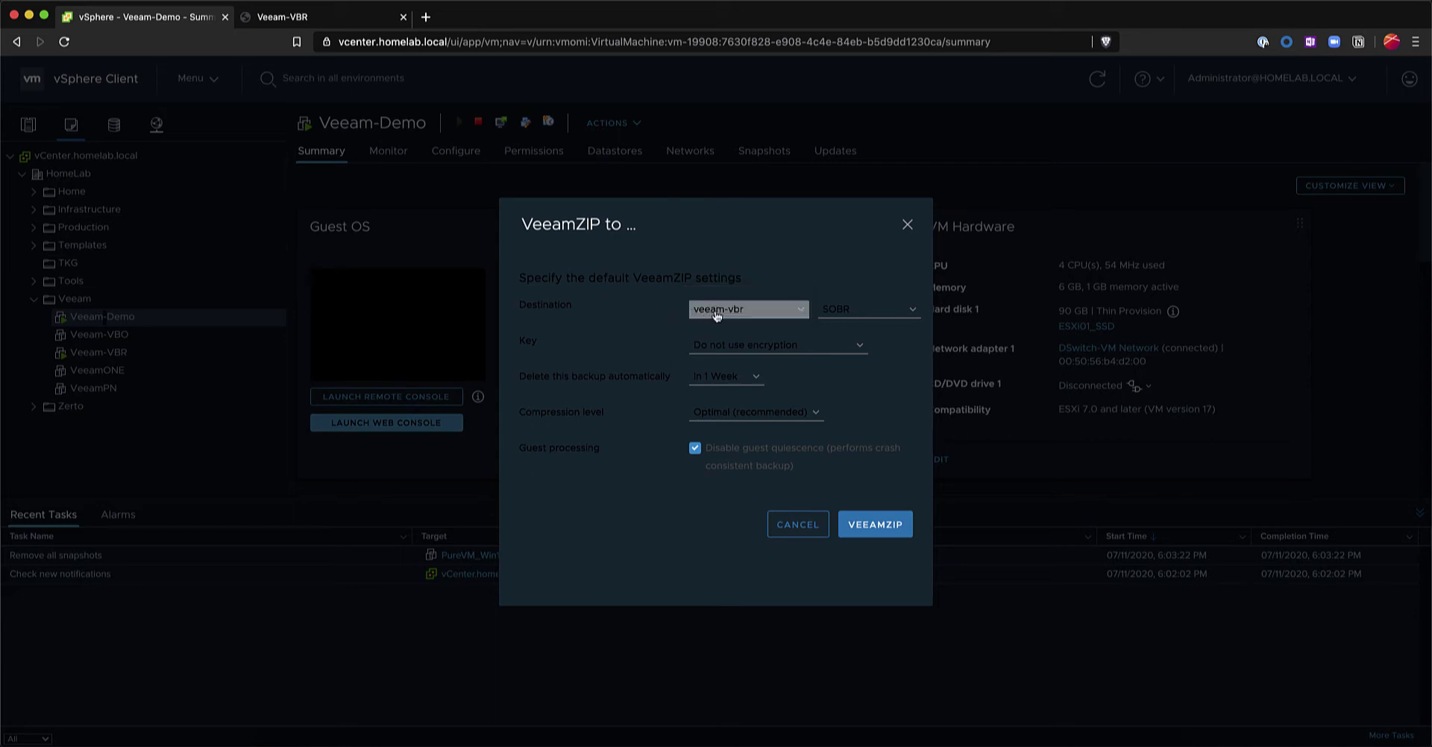
left_click(821, 317)
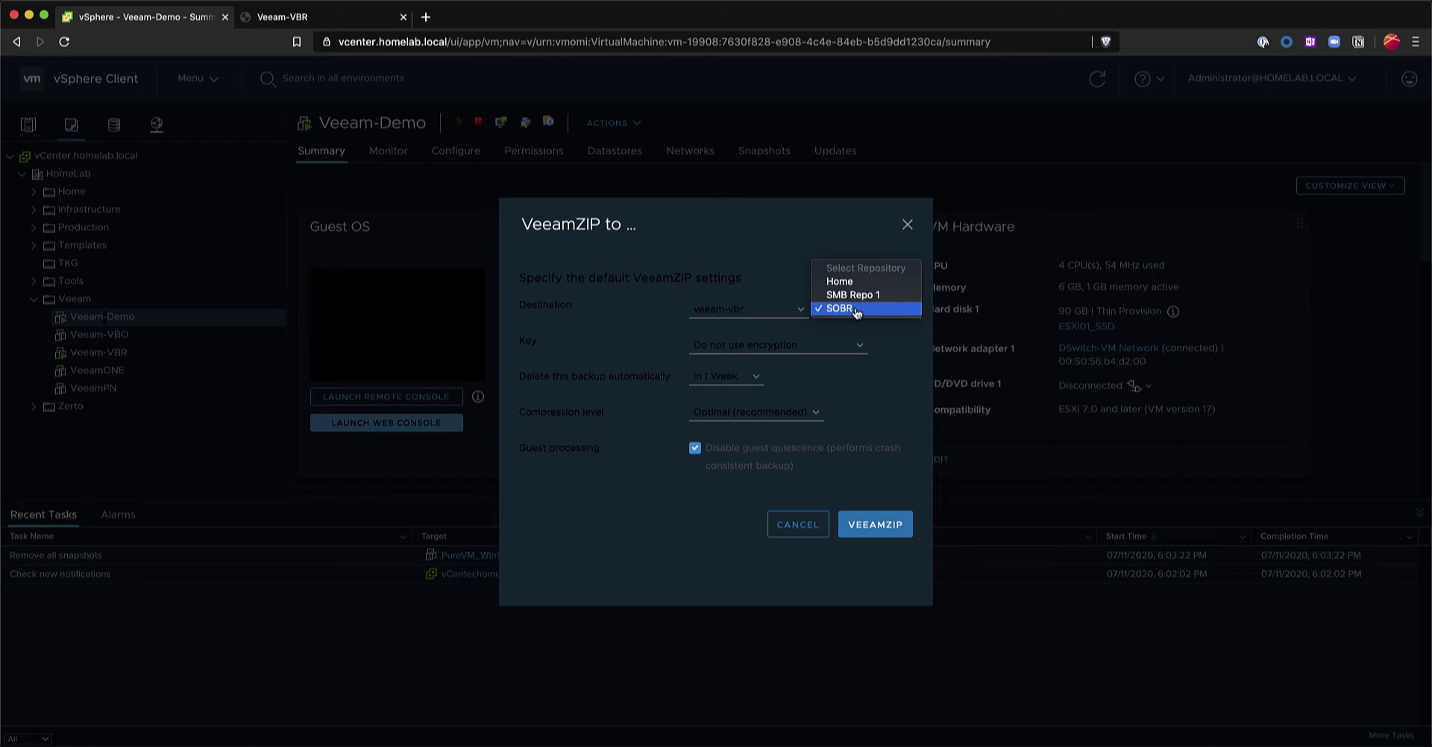
left_click(856, 310)
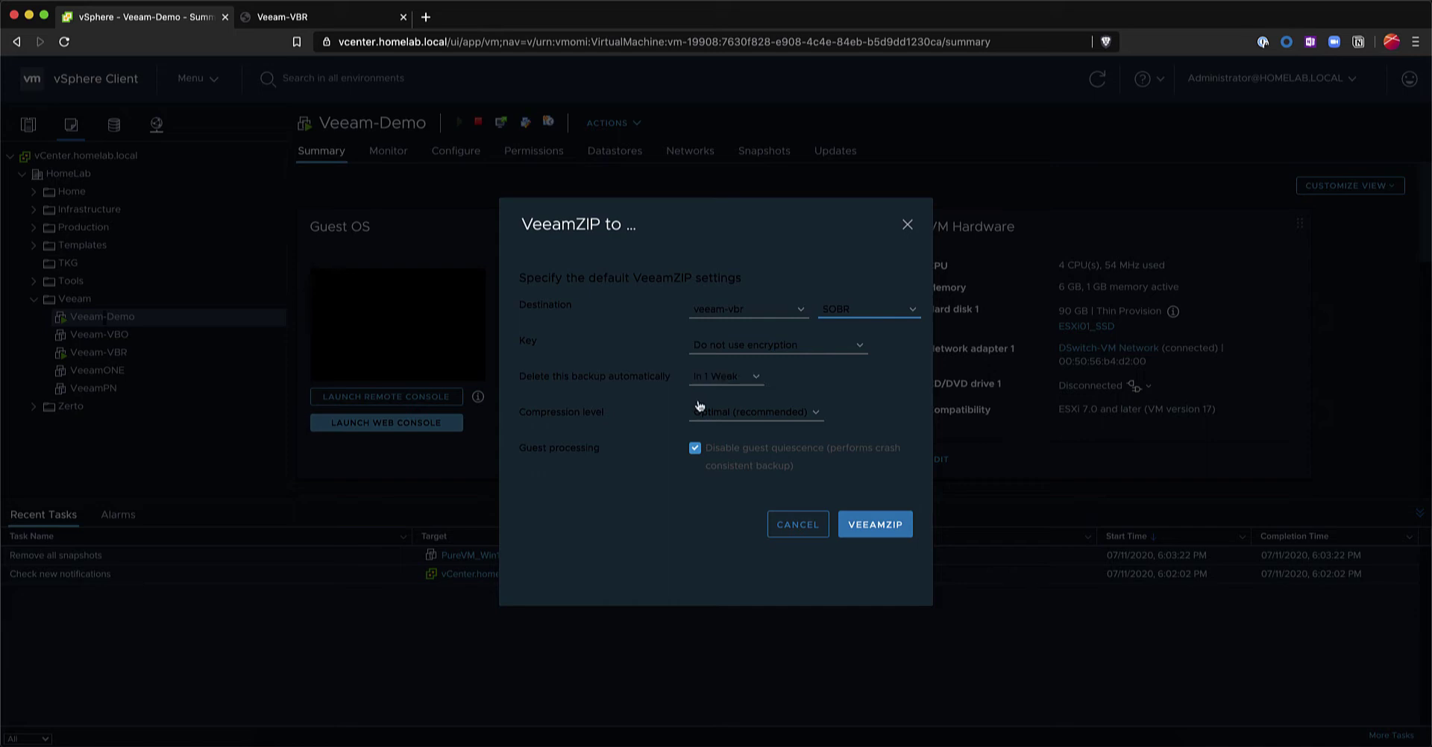
left_click(861, 528)
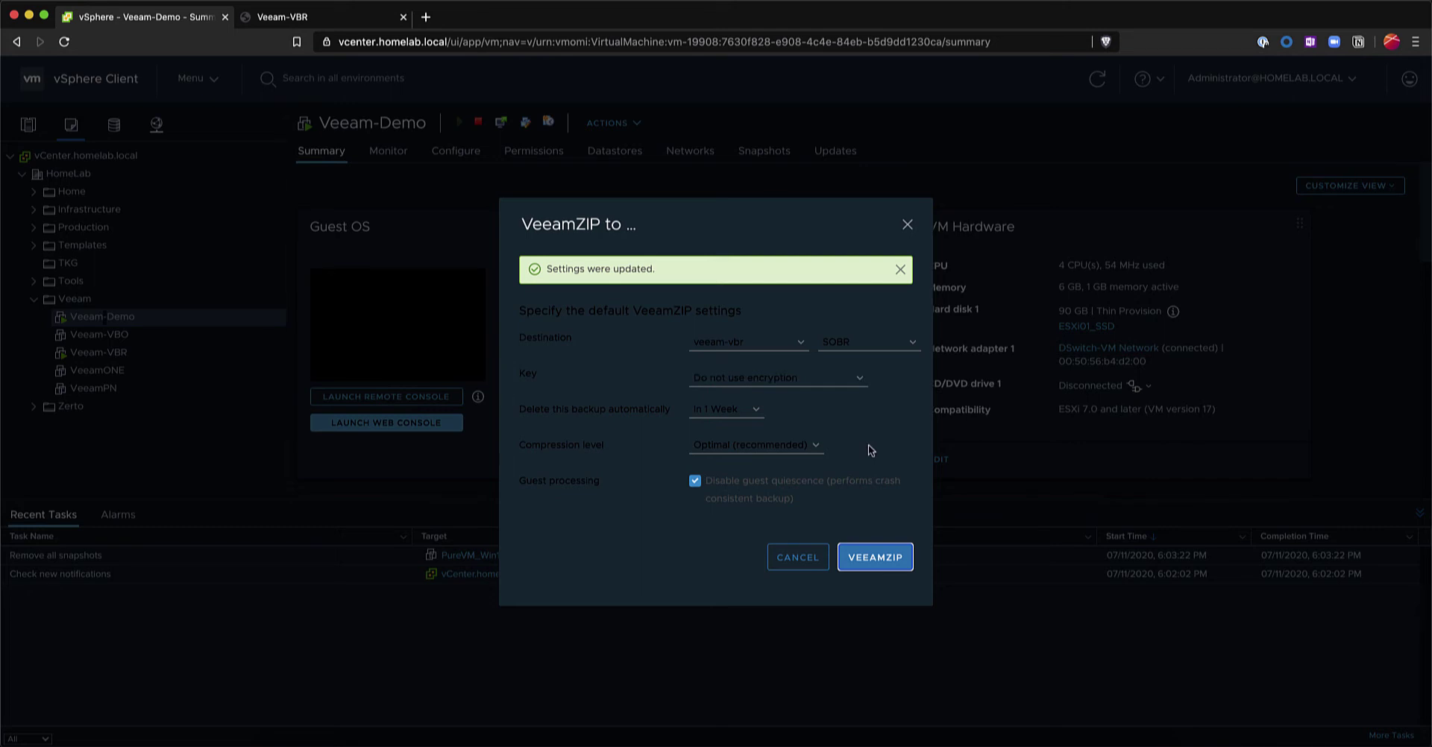
key("Return")
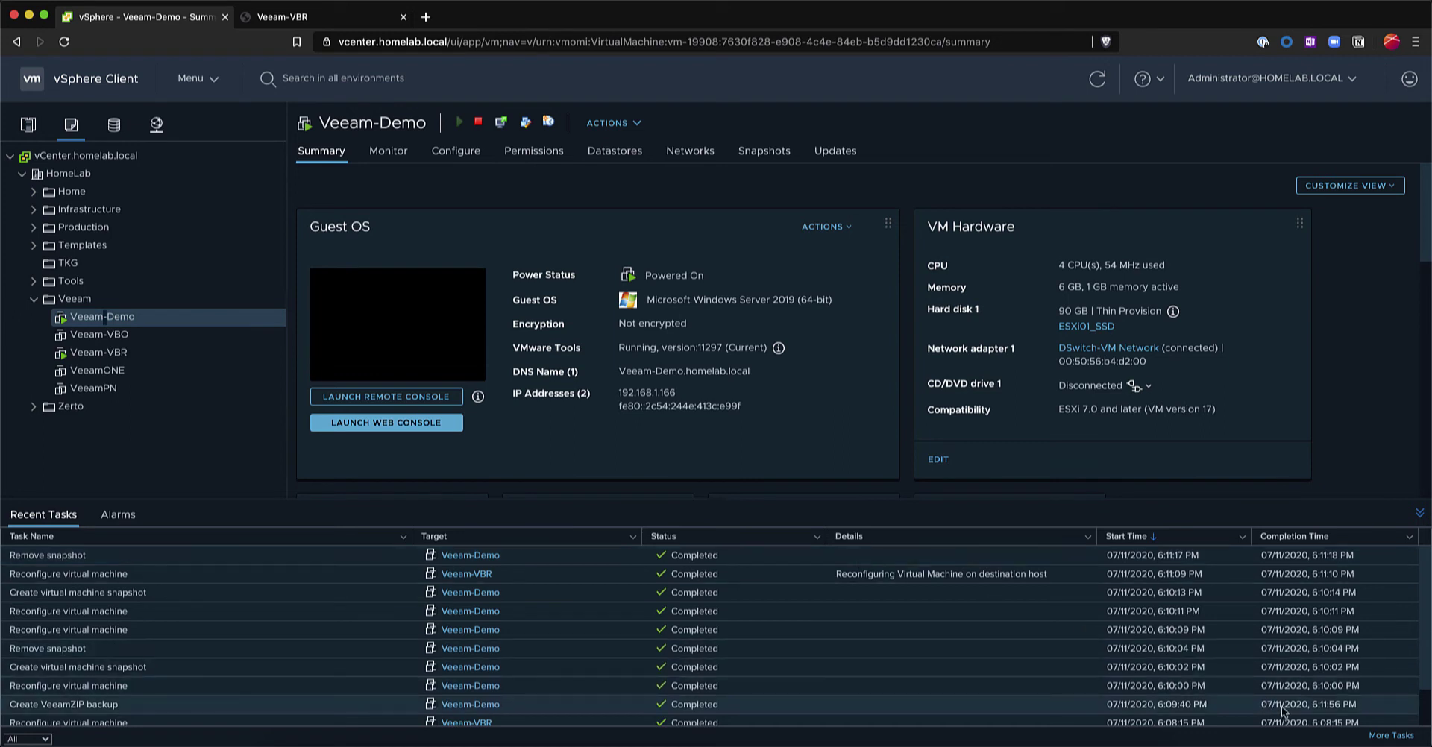
left_click(1419, 513)
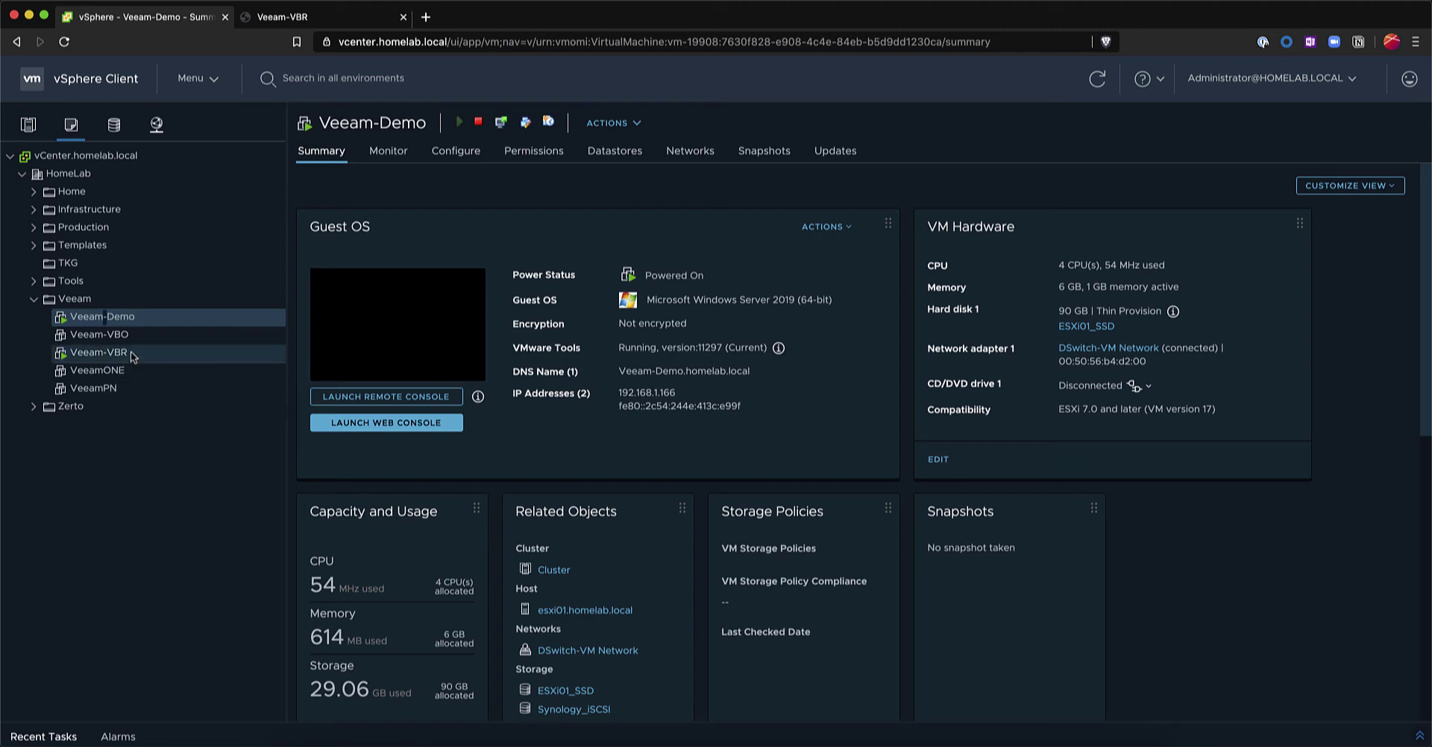
right_click(119, 320)
mouse_move(190, 718)
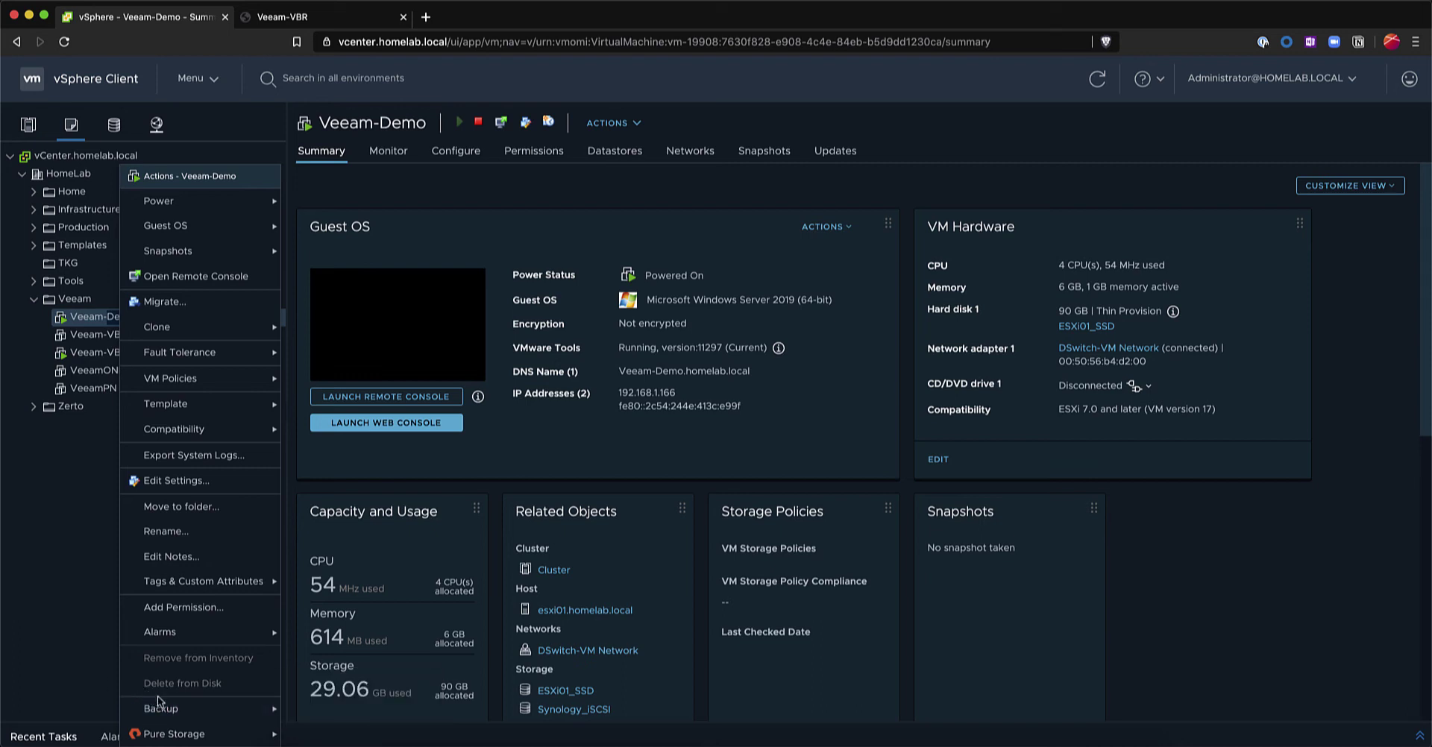
left_click(84, 672)
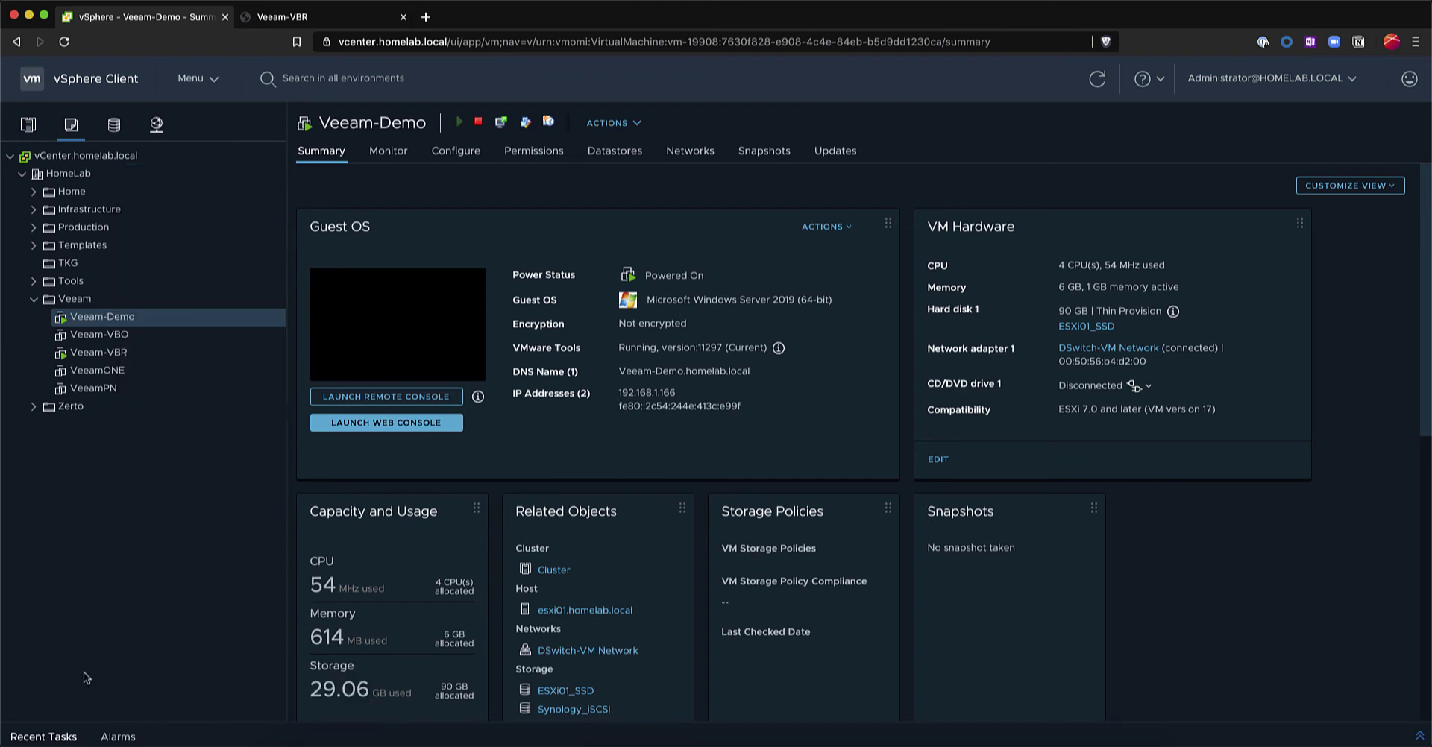
Open the Veeam Backup & Replication plug-in in vSphere and review its VM, job and repository summary.
left_click(207, 86)
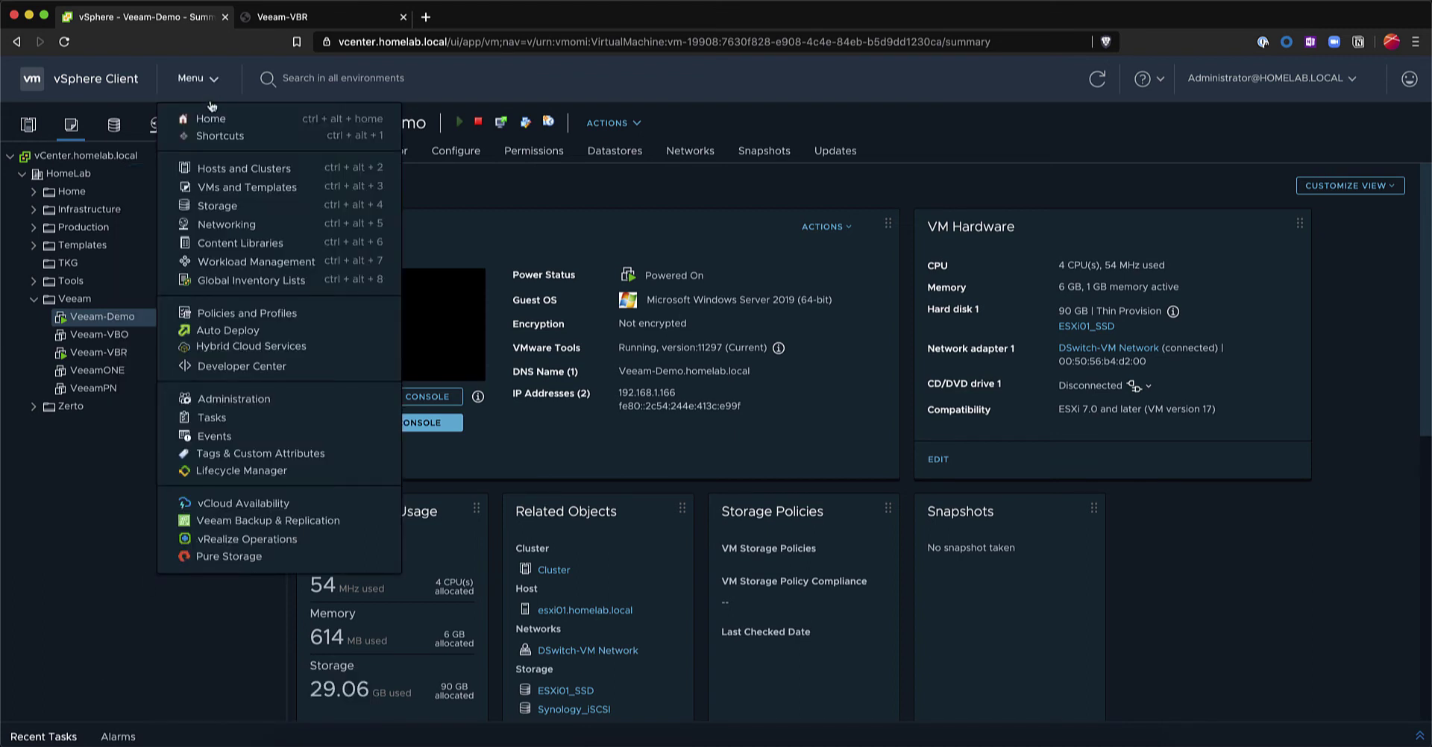
left_click(236, 522)
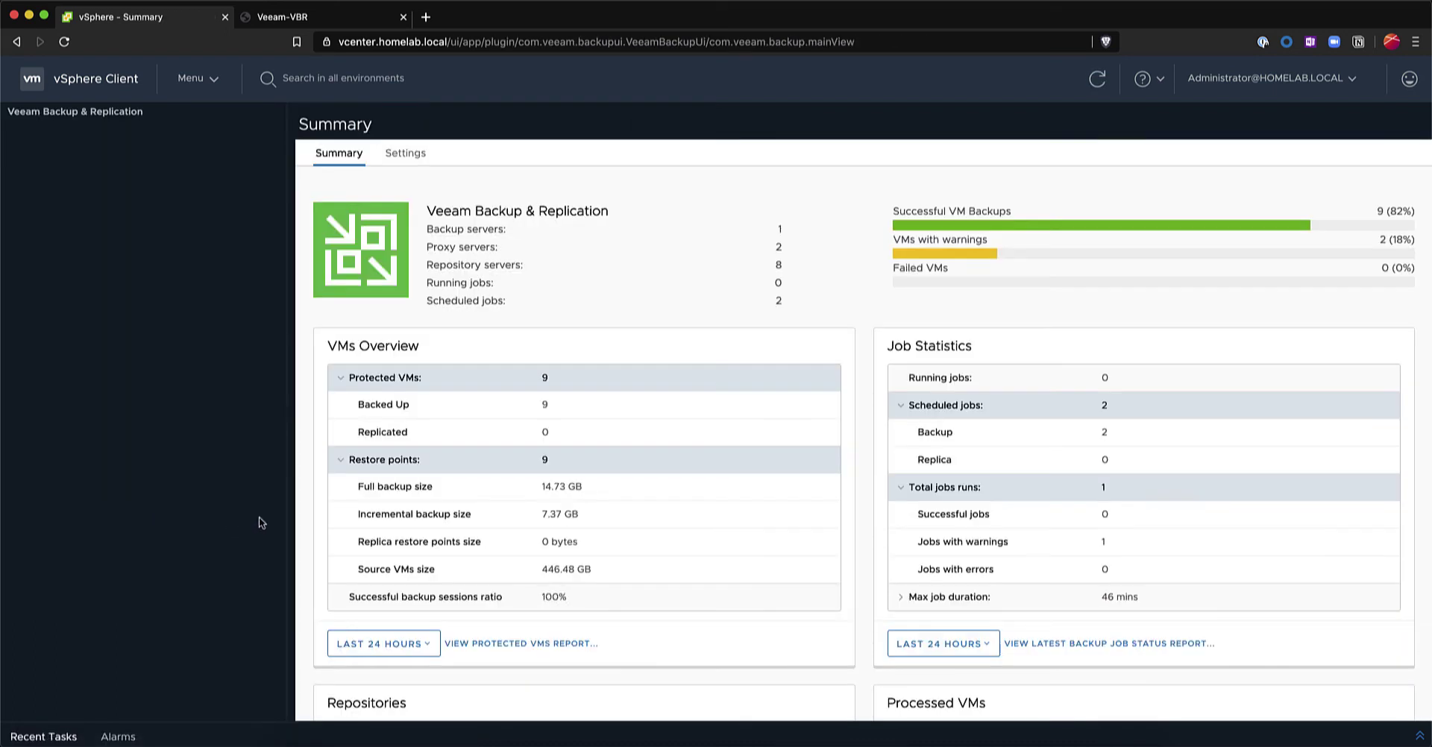
scroll(685, 485, "down", 3)
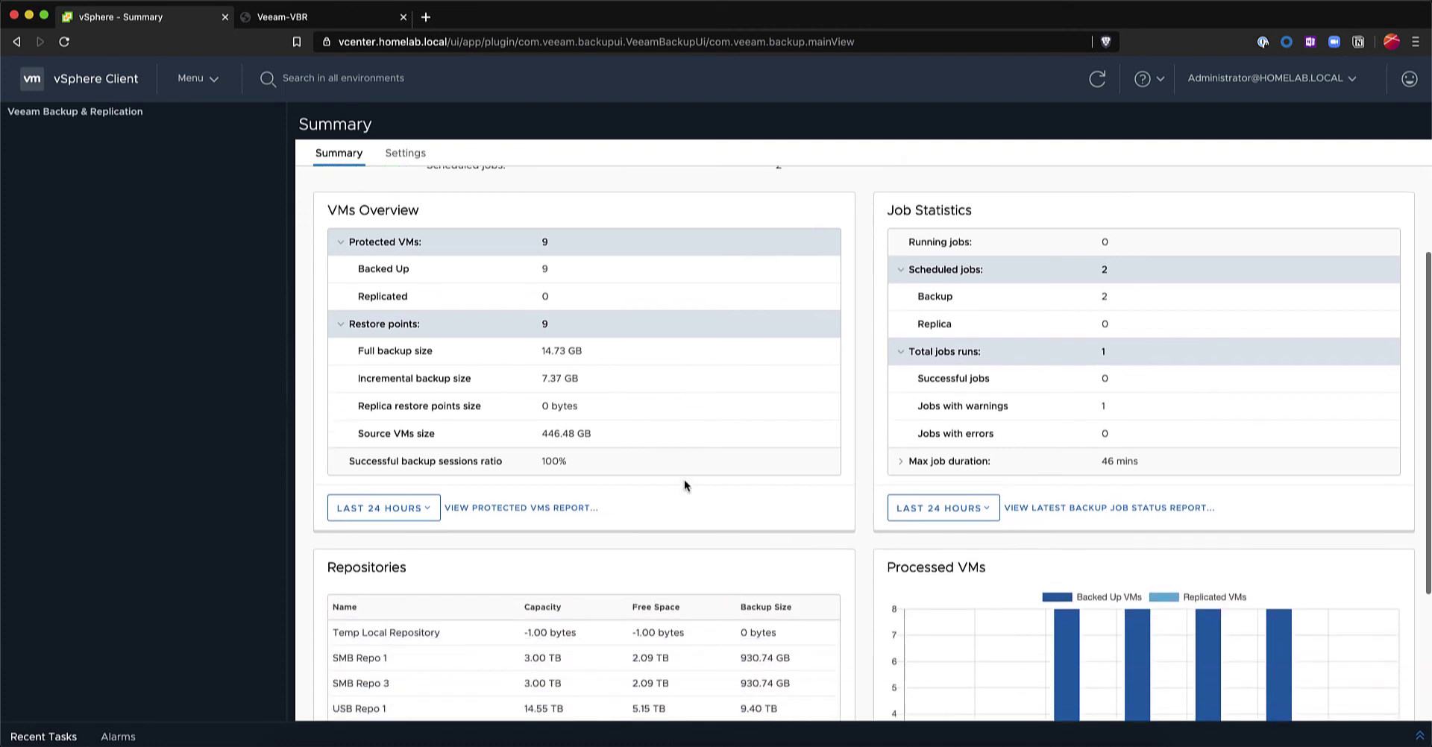
scroll(685, 486, "up", 2)
scroll(685, 485, "up", 1)
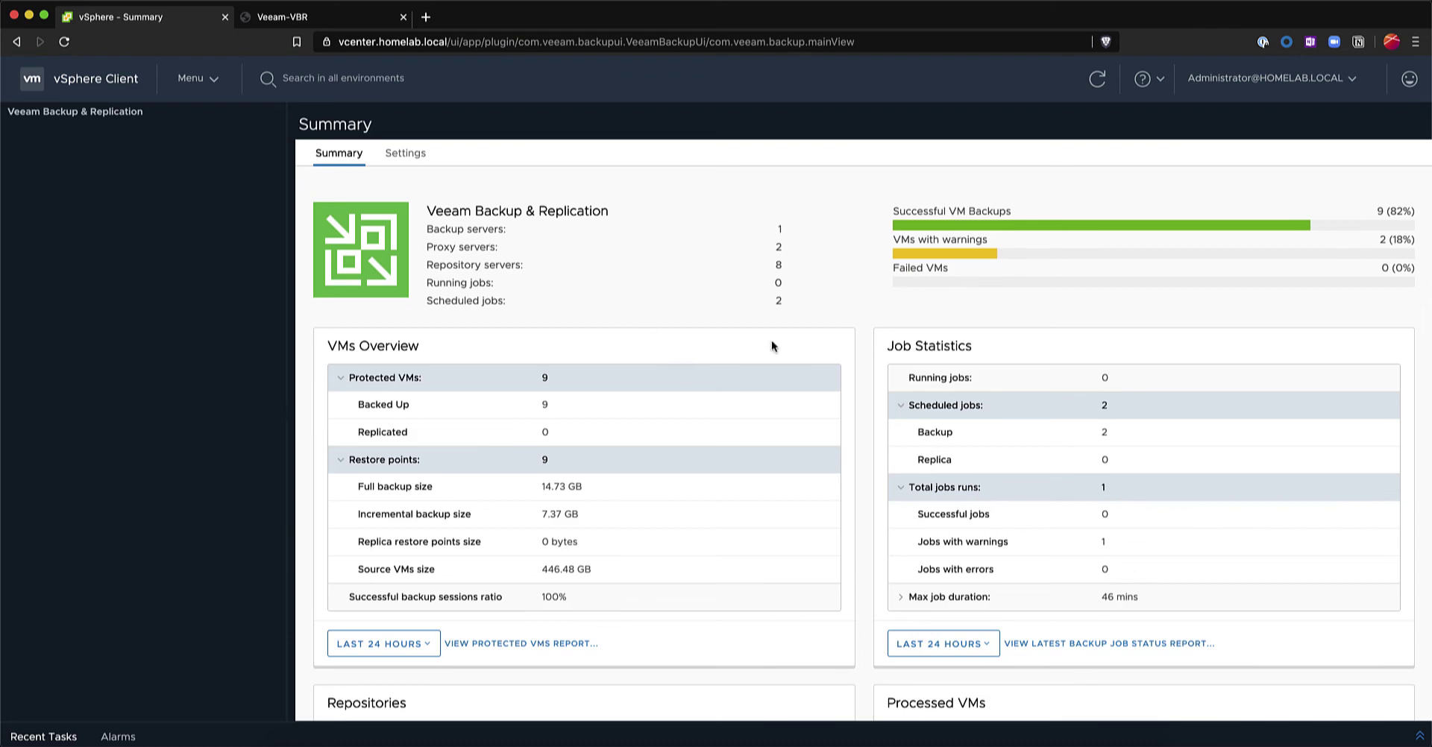
scroll(798, 294, "down", 5)
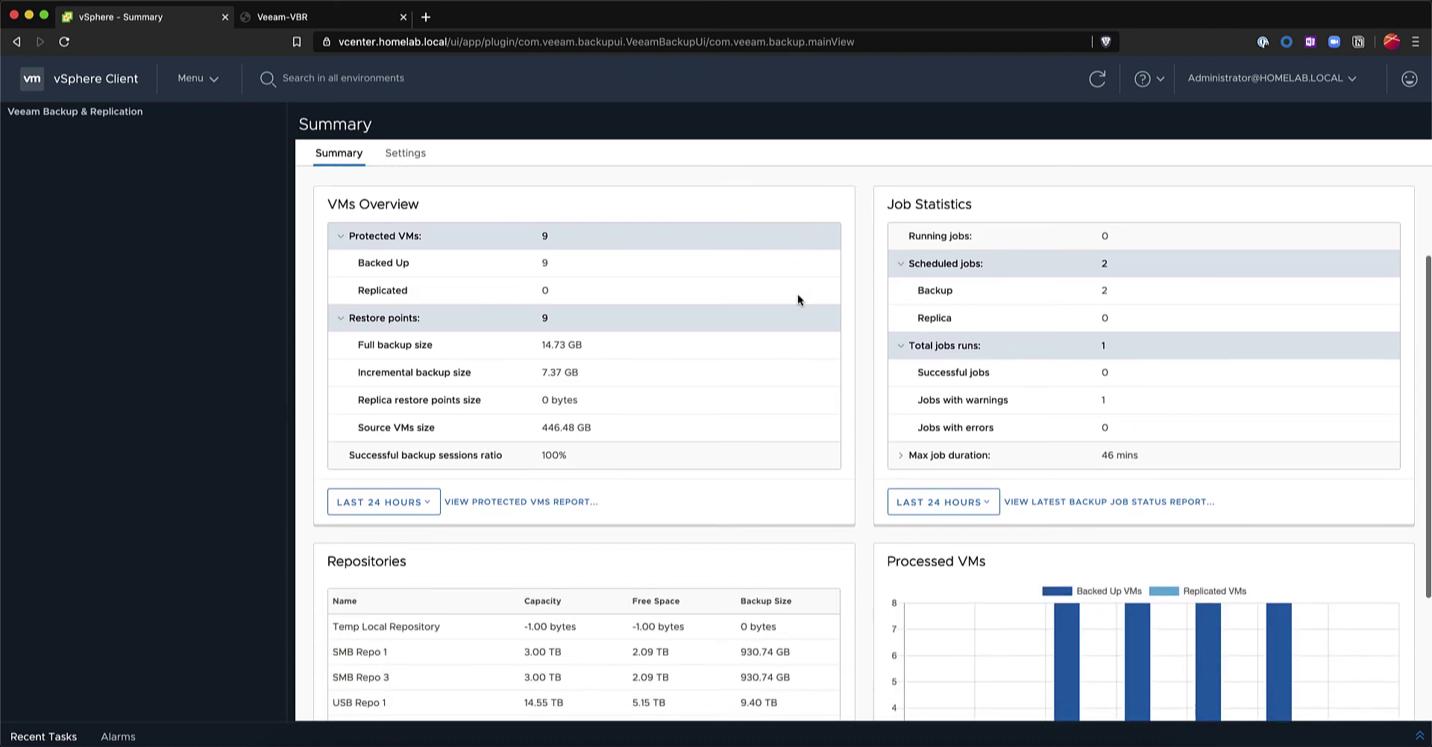
scroll(788, 299, "up", 5)
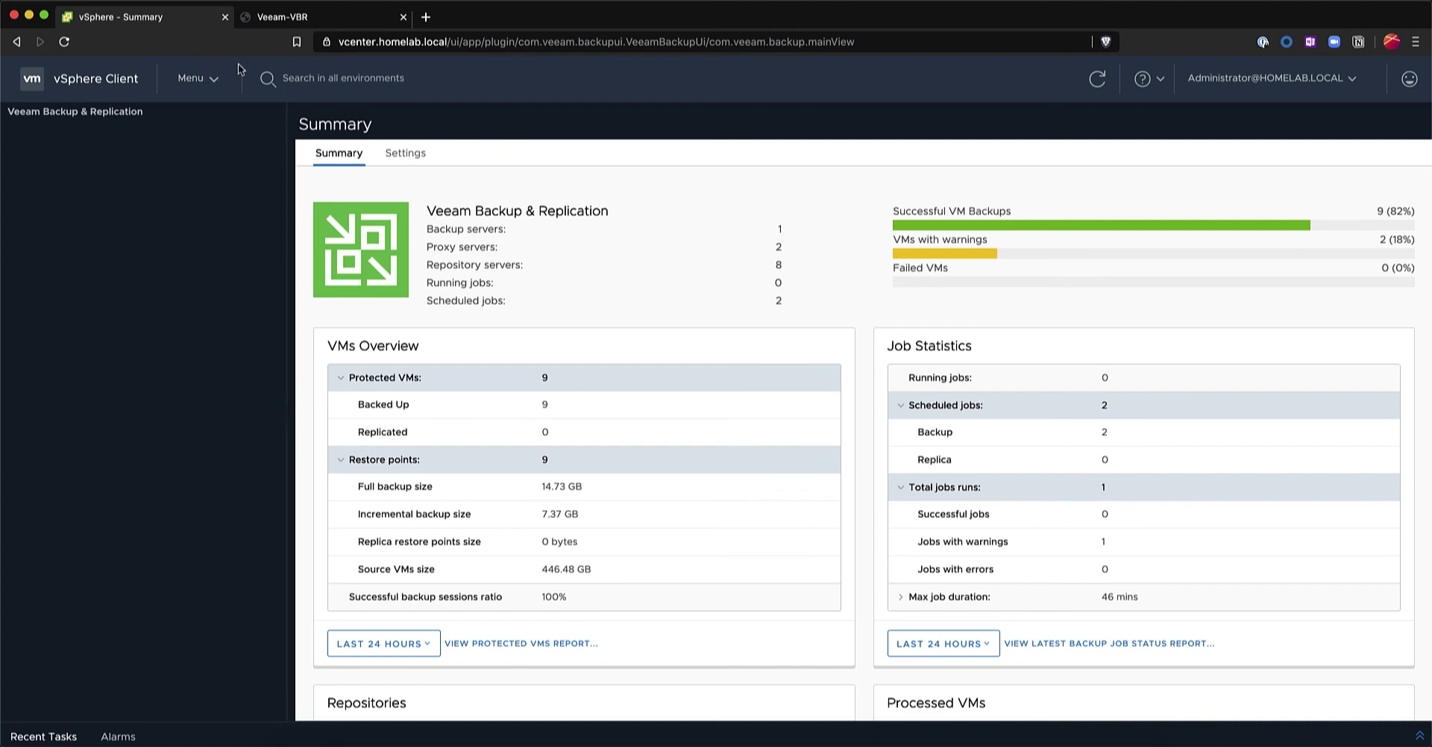
Switch to the Veeam-VBR console, show the Disk (VeeamZIP) backups and check the actions available for the Veeam-Demo backup job.
left_click(317, 28)
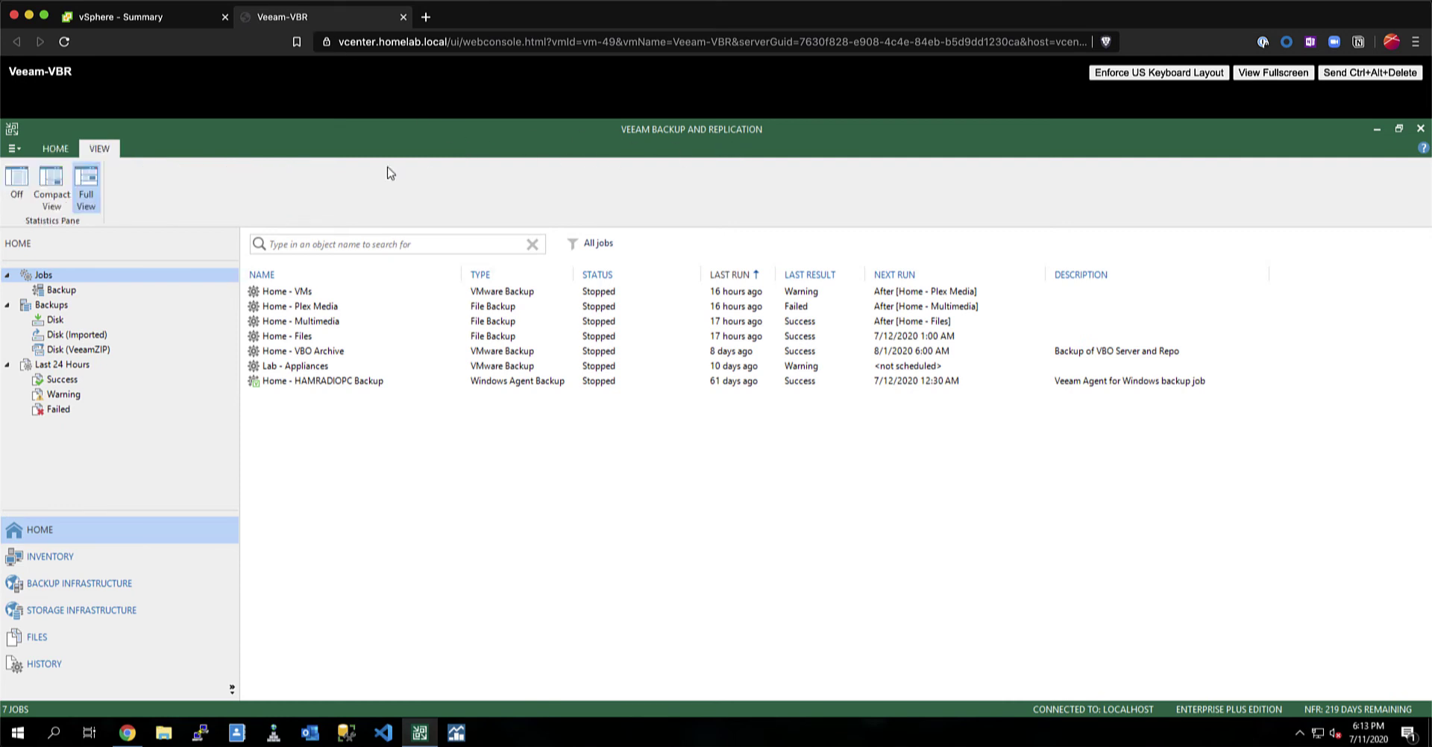
left_click(99, 352)
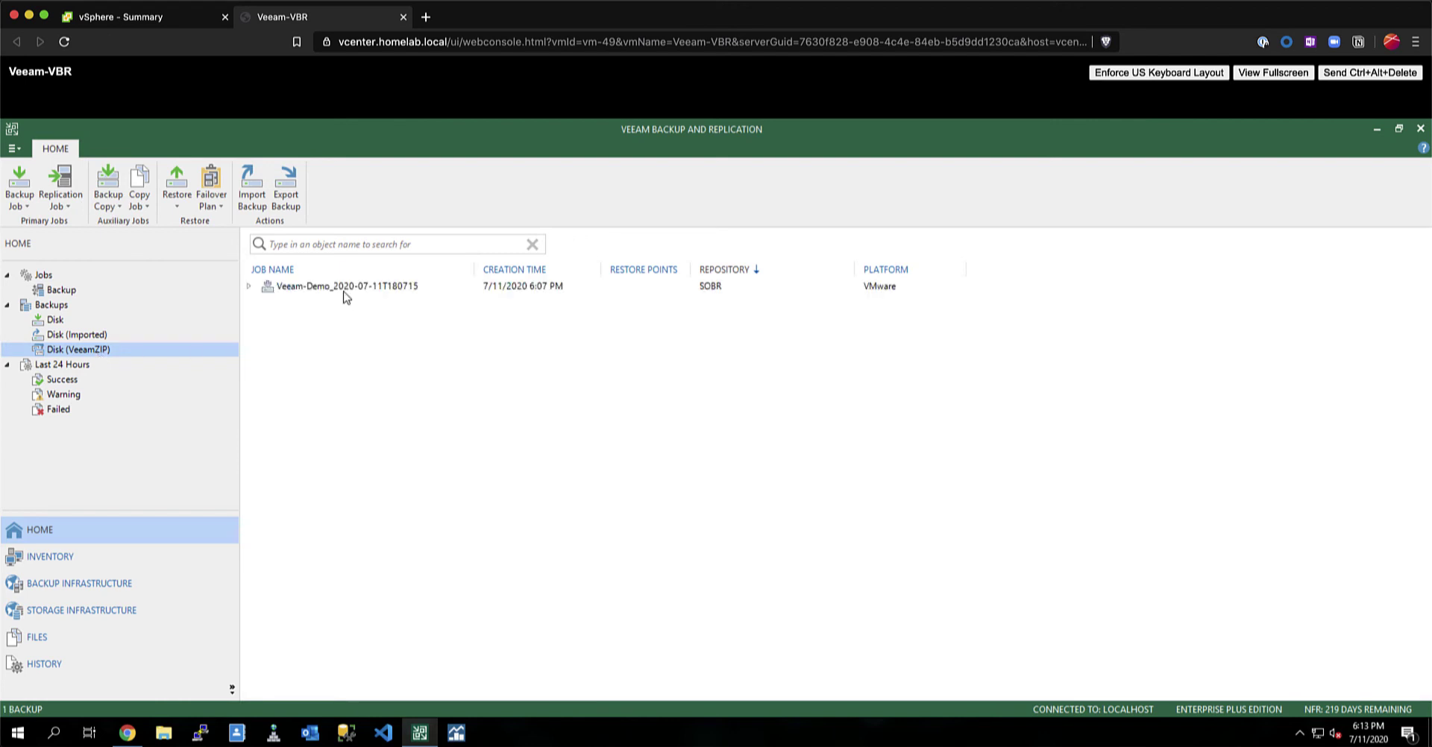
left_click(345, 288)
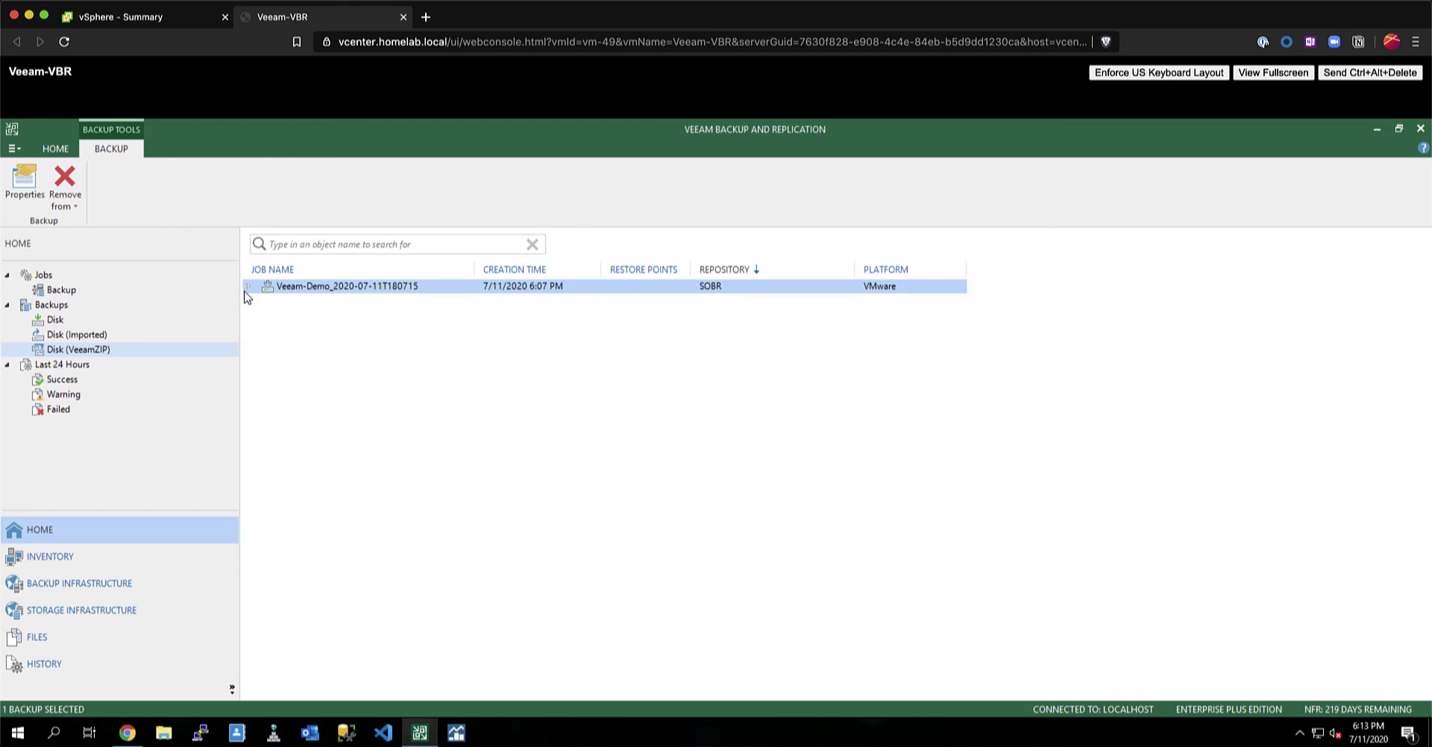
right_click(292, 296)
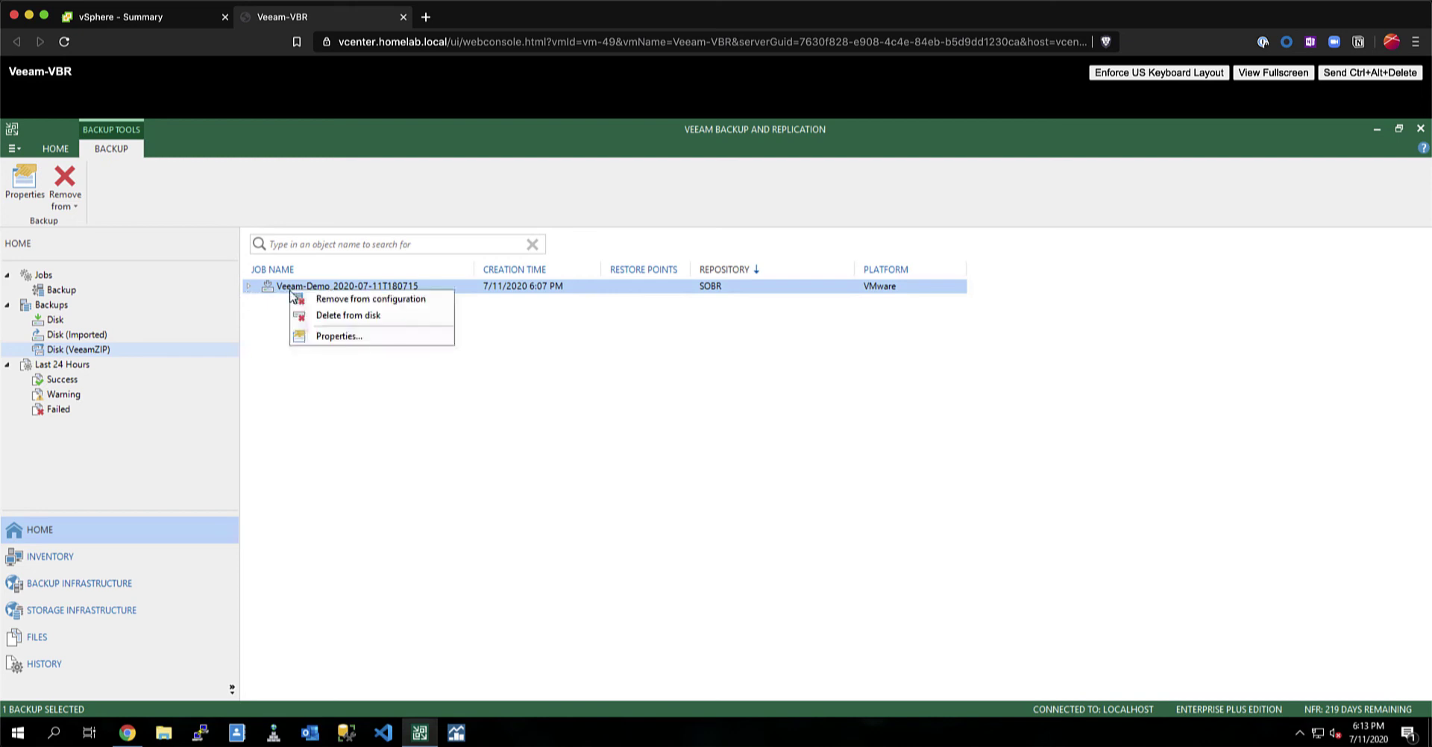
left_click(273, 307)
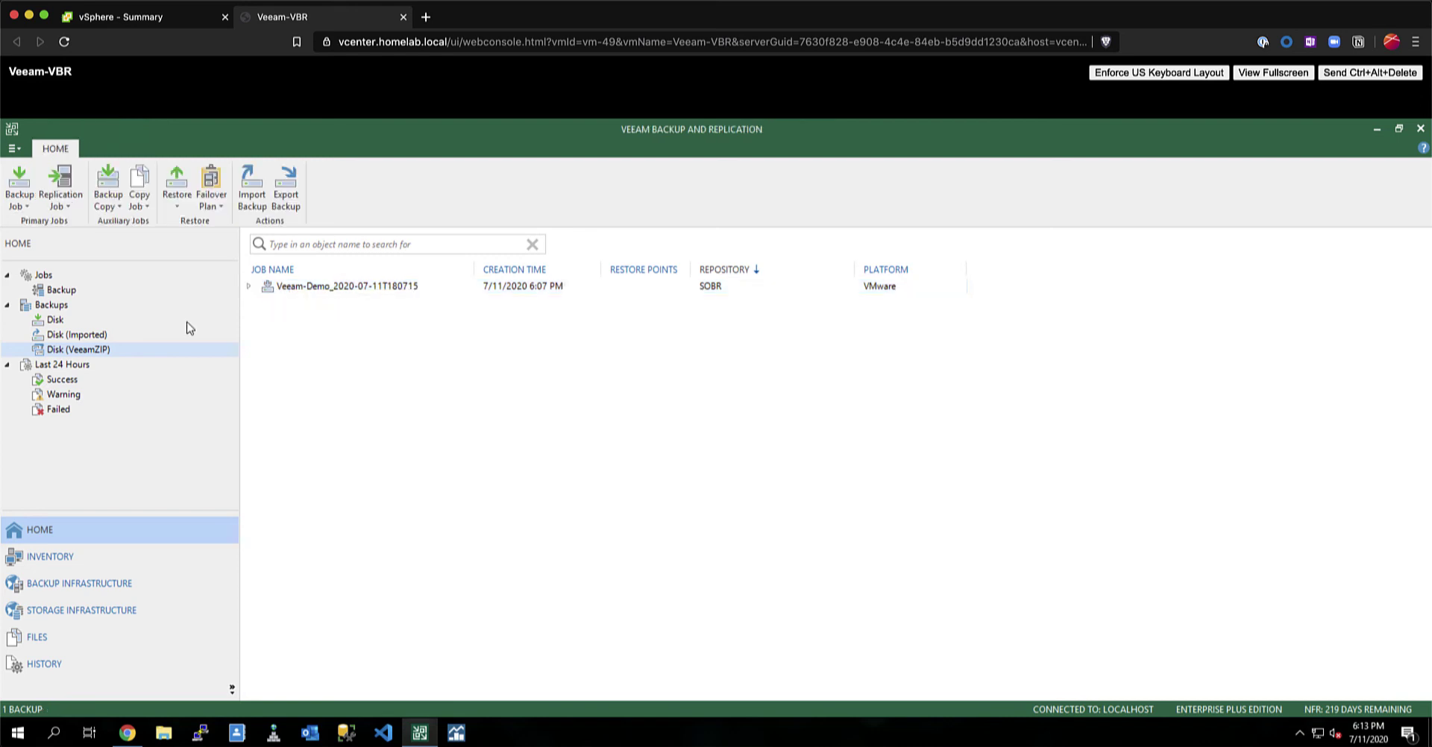
Expand the Veeam-Demo VeeamZIP backup, review the VM's restore options including guest file restore, and collapse it again.
left_click(248, 286)
left_click(306, 301)
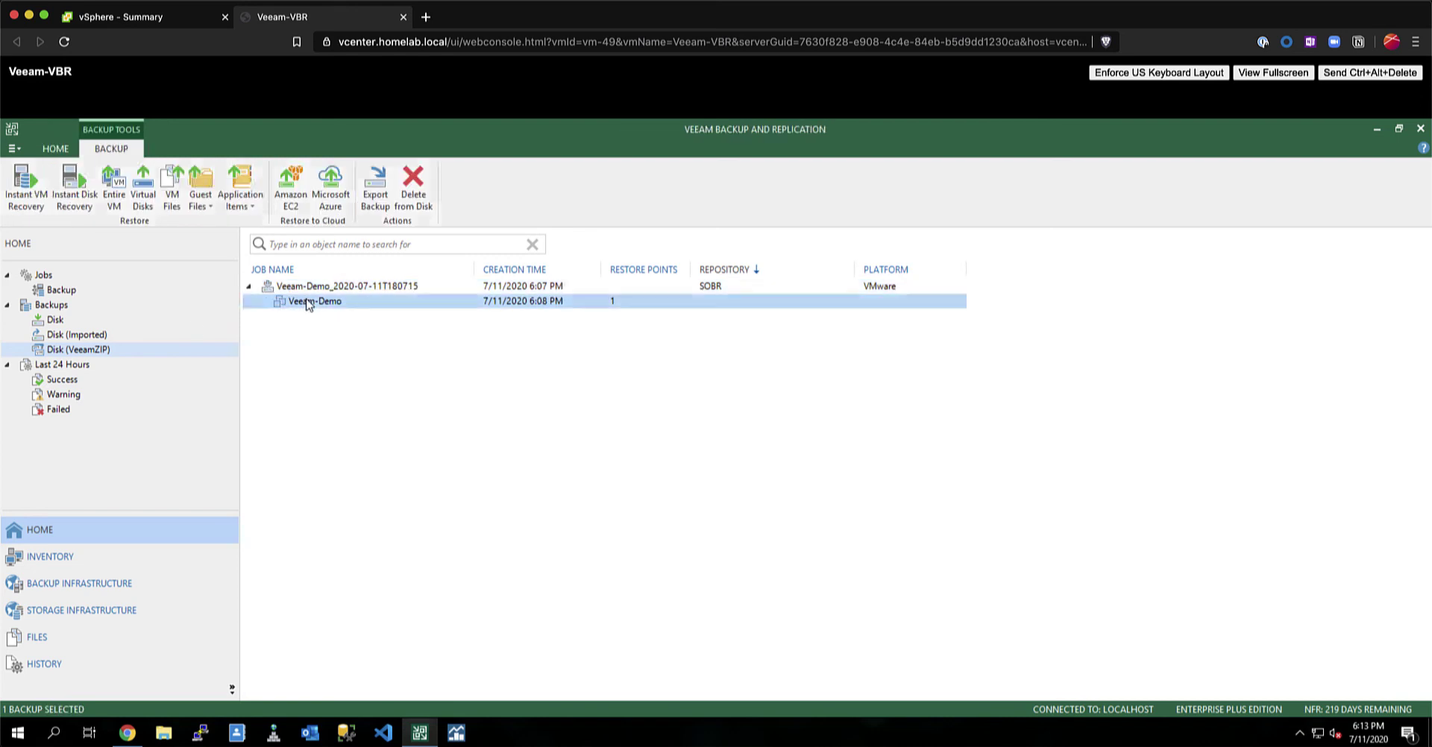
right_click(308, 303)
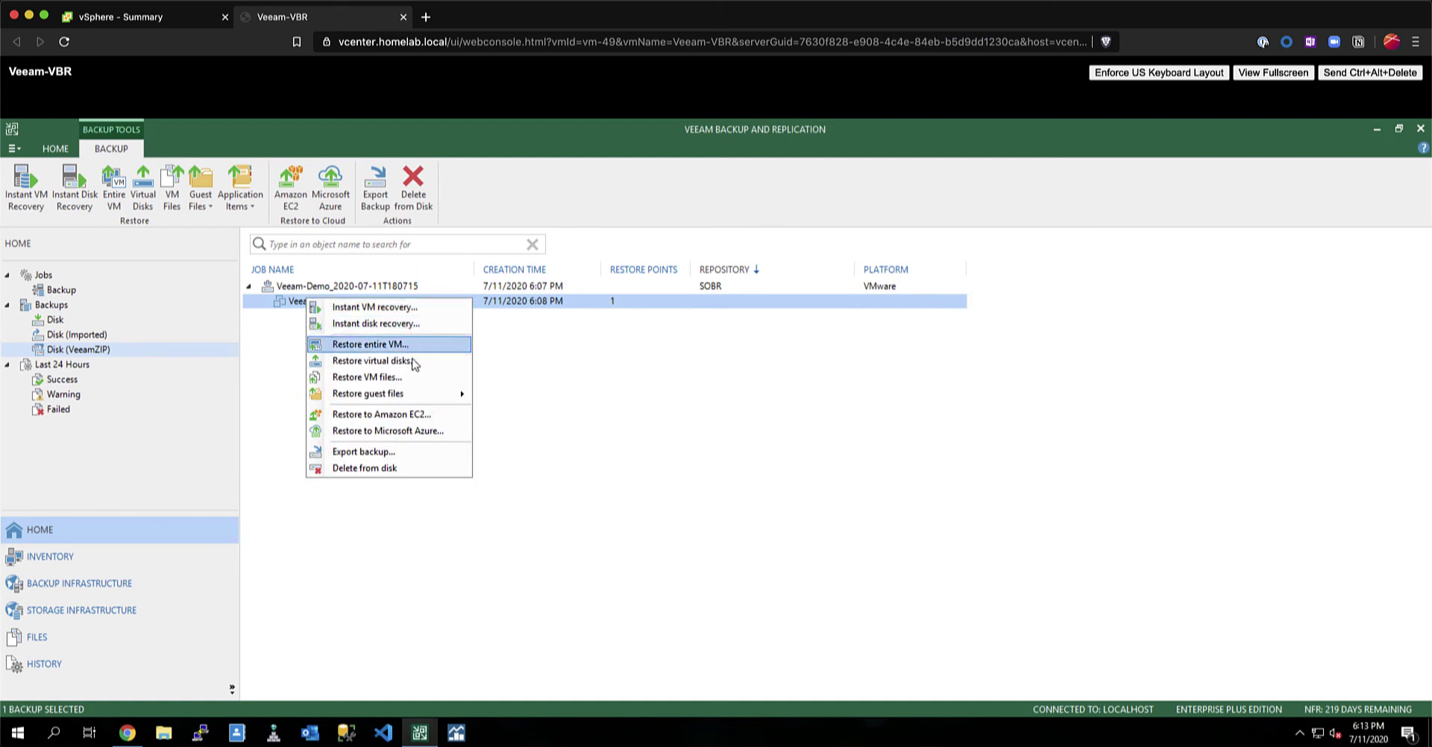
mouse_move(431, 395)
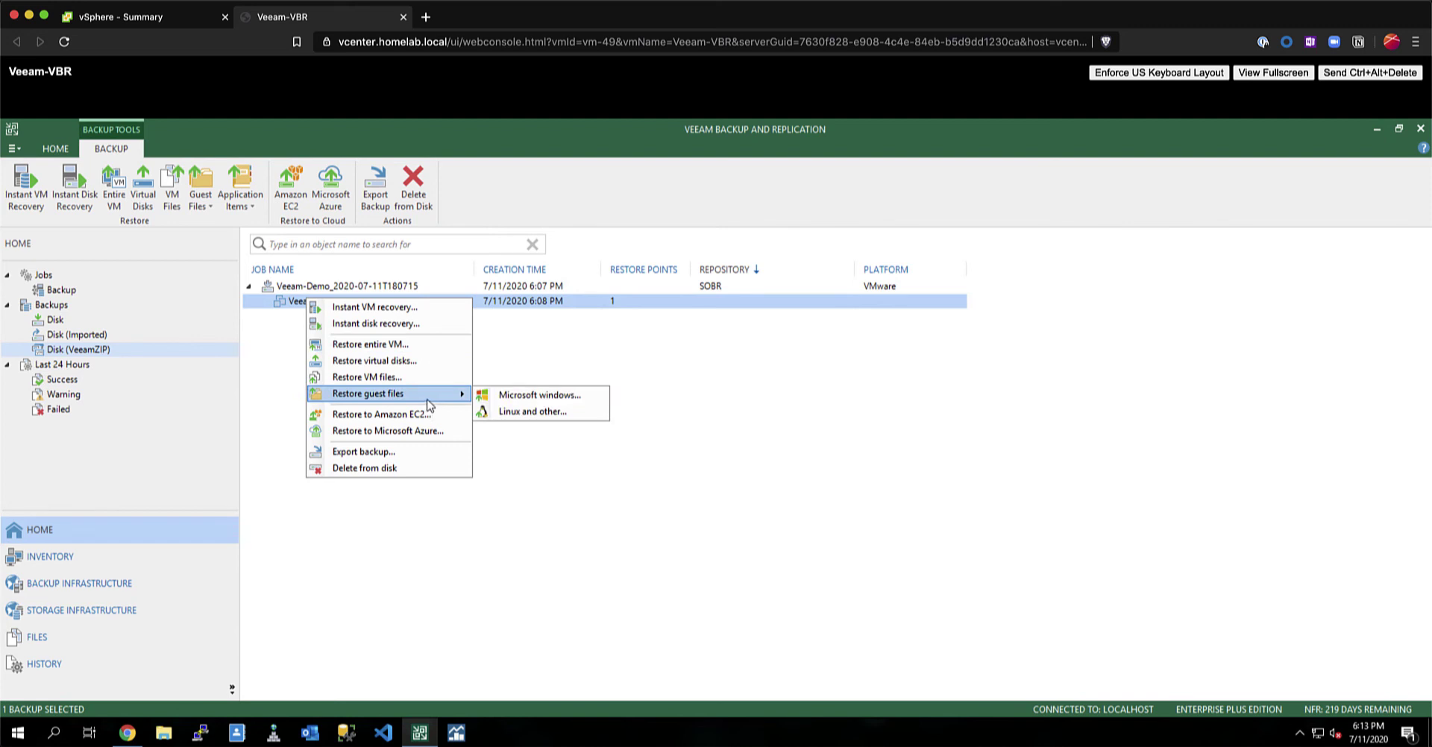
left_click(504, 353)
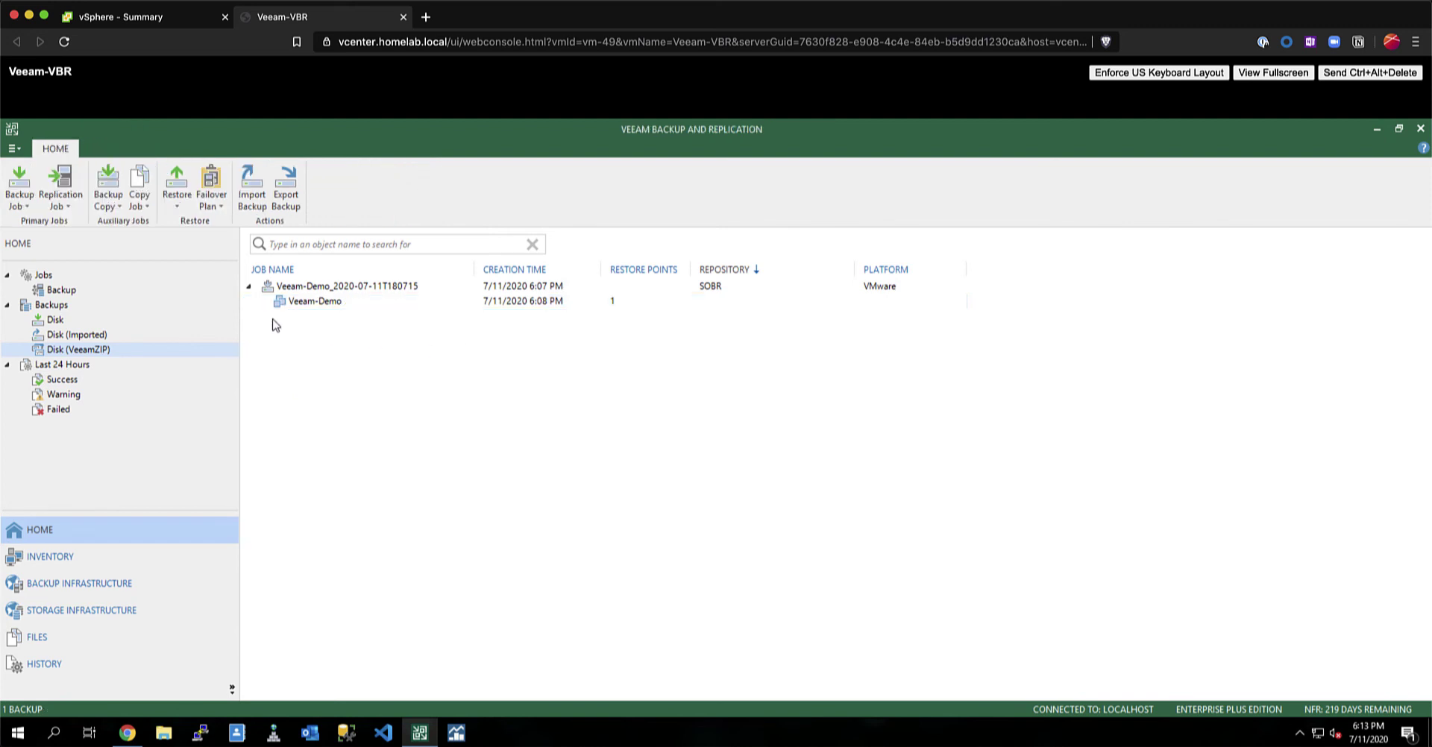
left_click(250, 286)
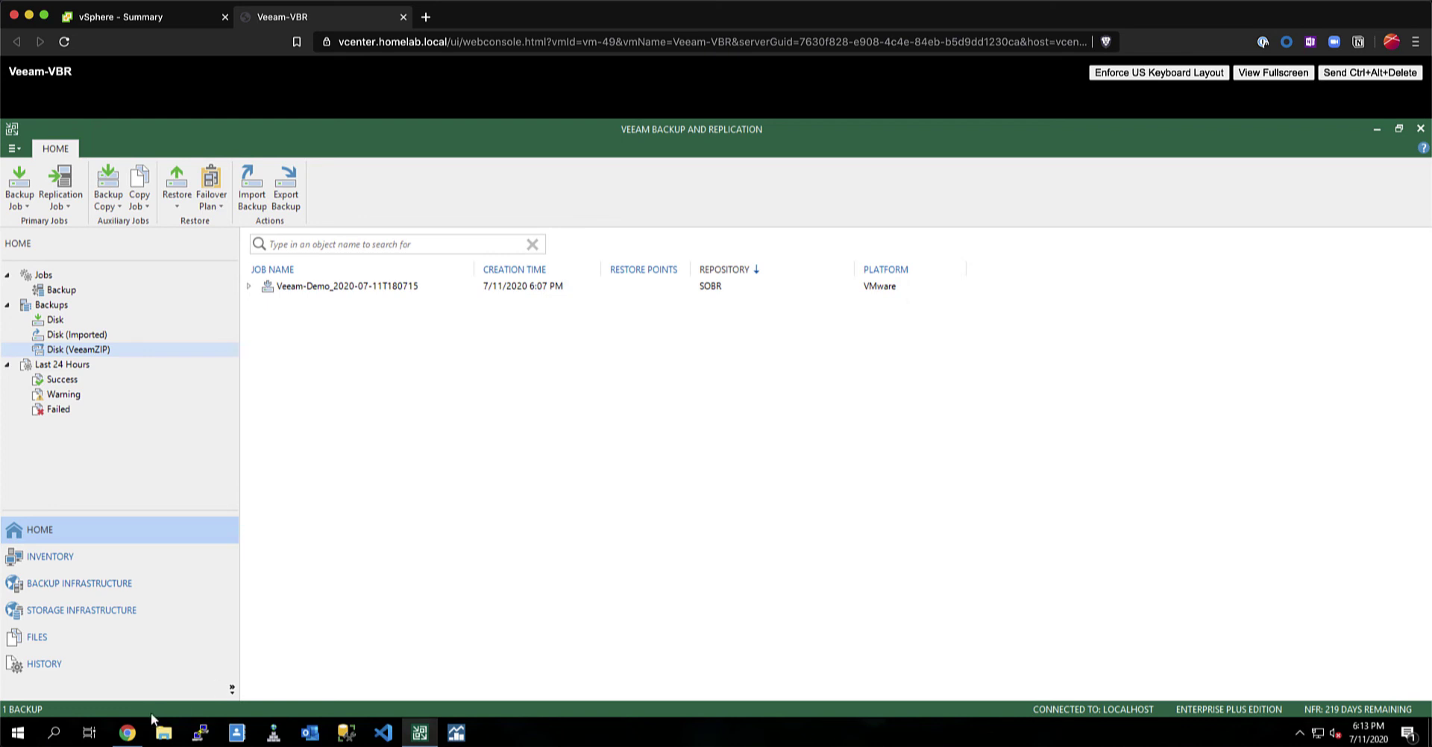
Switch to Veeam Backup Enterprise Manager and select vcenter.homelab.local in the vCenter Servers configuration to check its plug-in status.
left_click(128, 737)
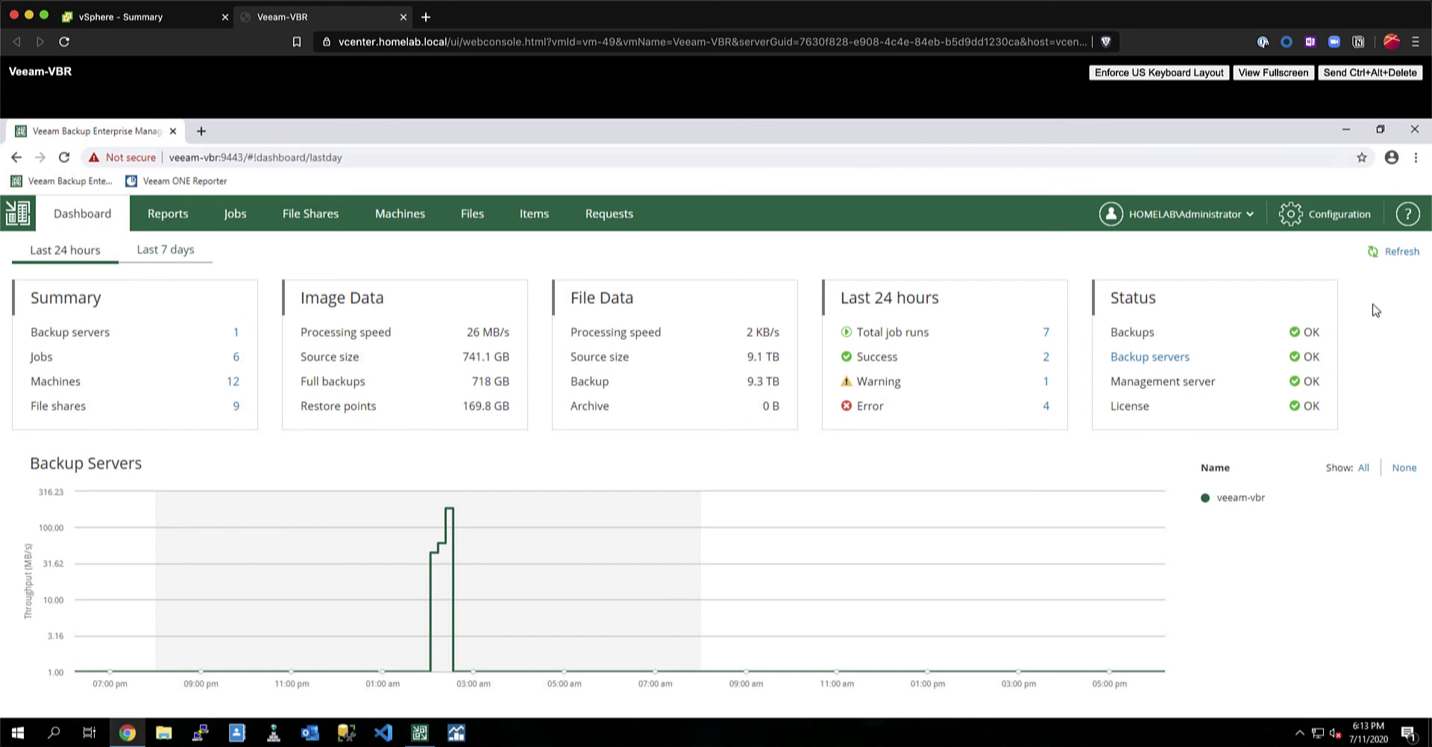
left_click(1317, 222)
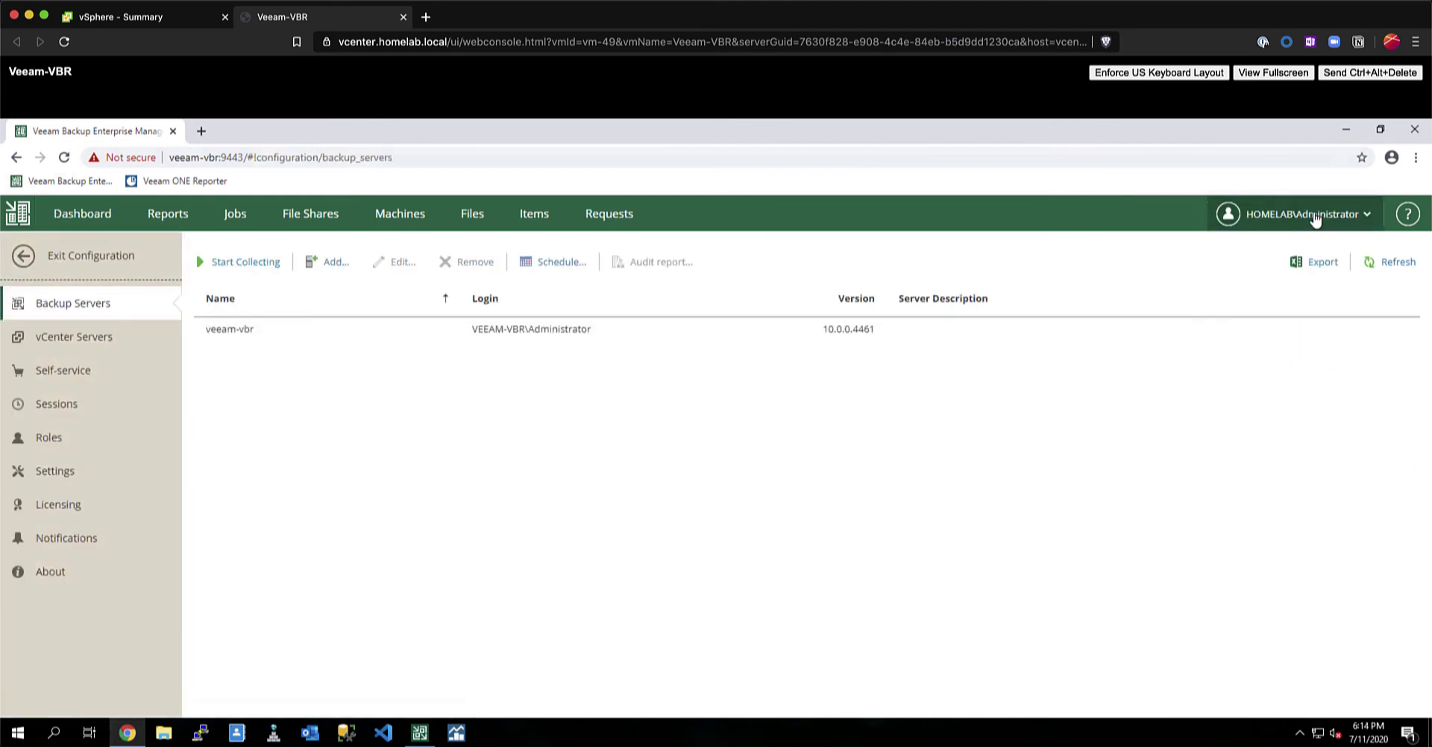
left_click(96, 340)
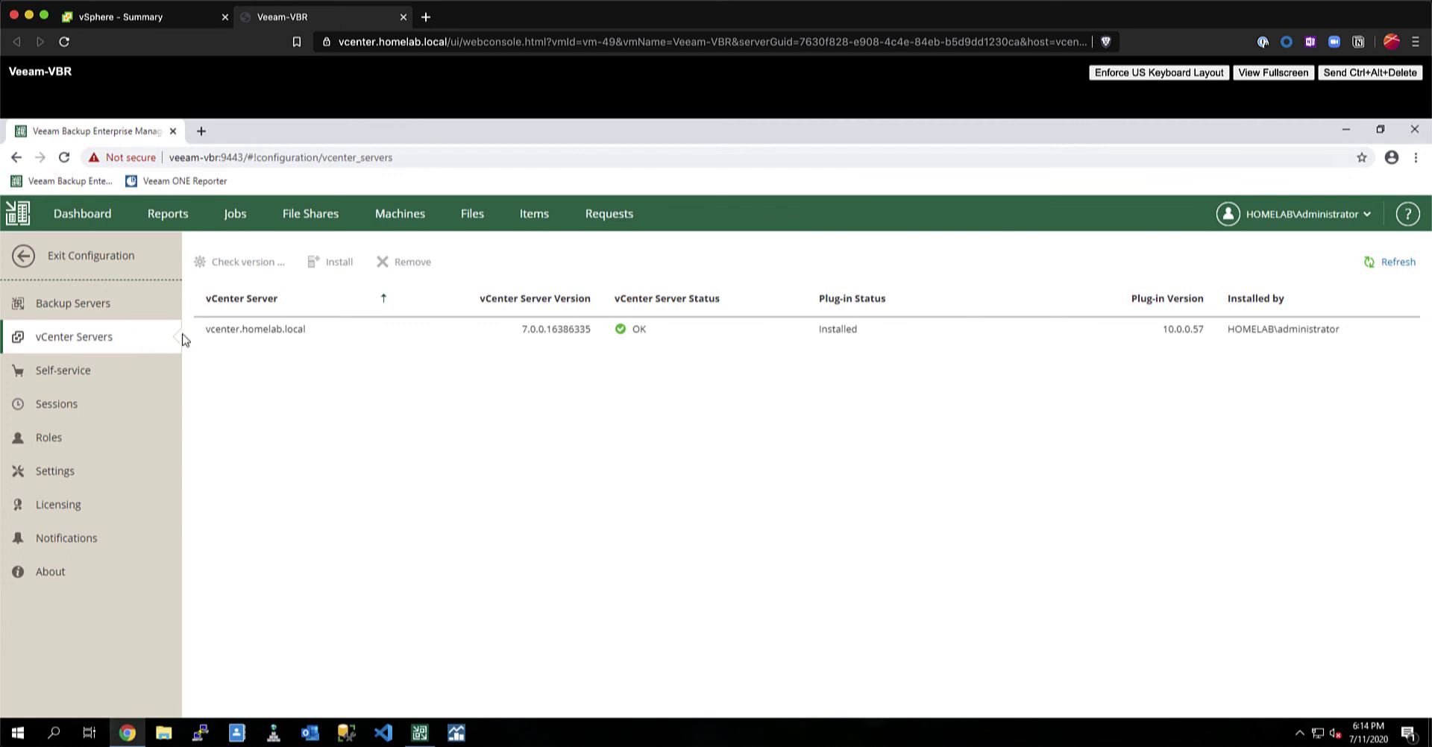
left_click(232, 333)
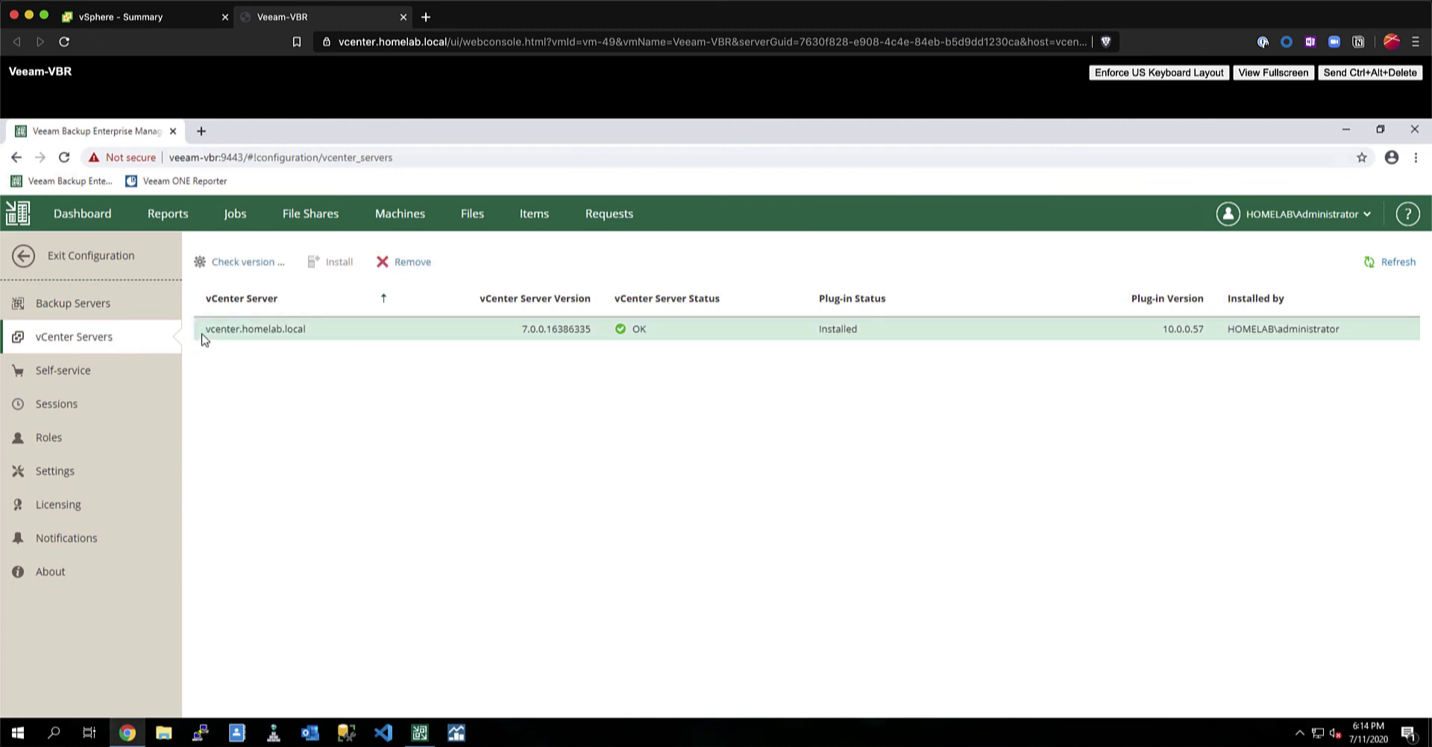